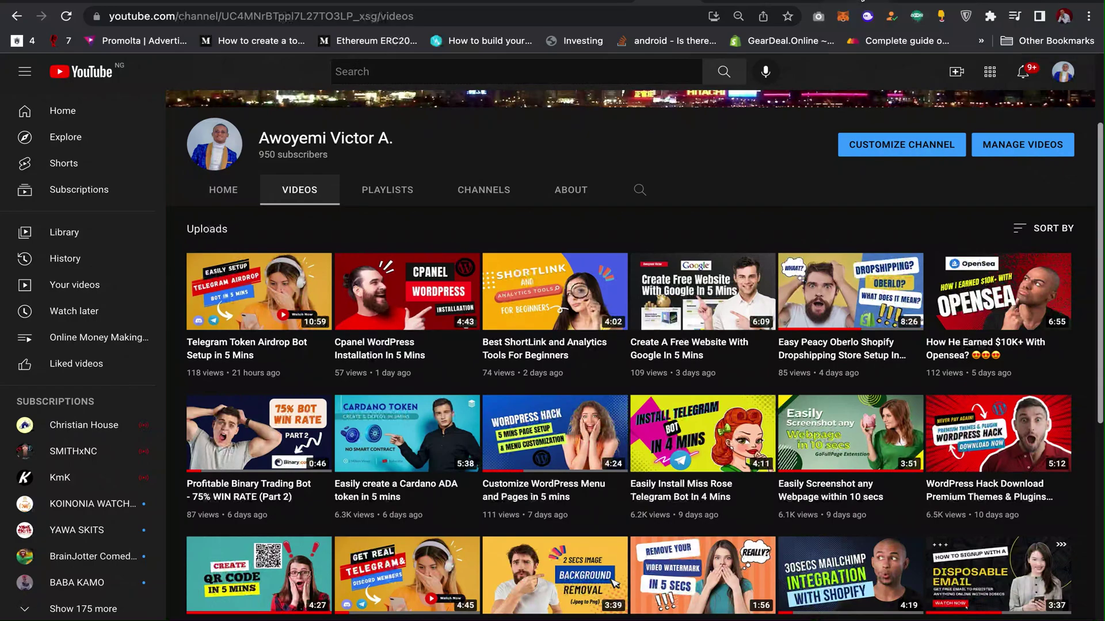
Step: Switch to the Flow XO website and start a free account from its homepage
key(ctrl+Tab)
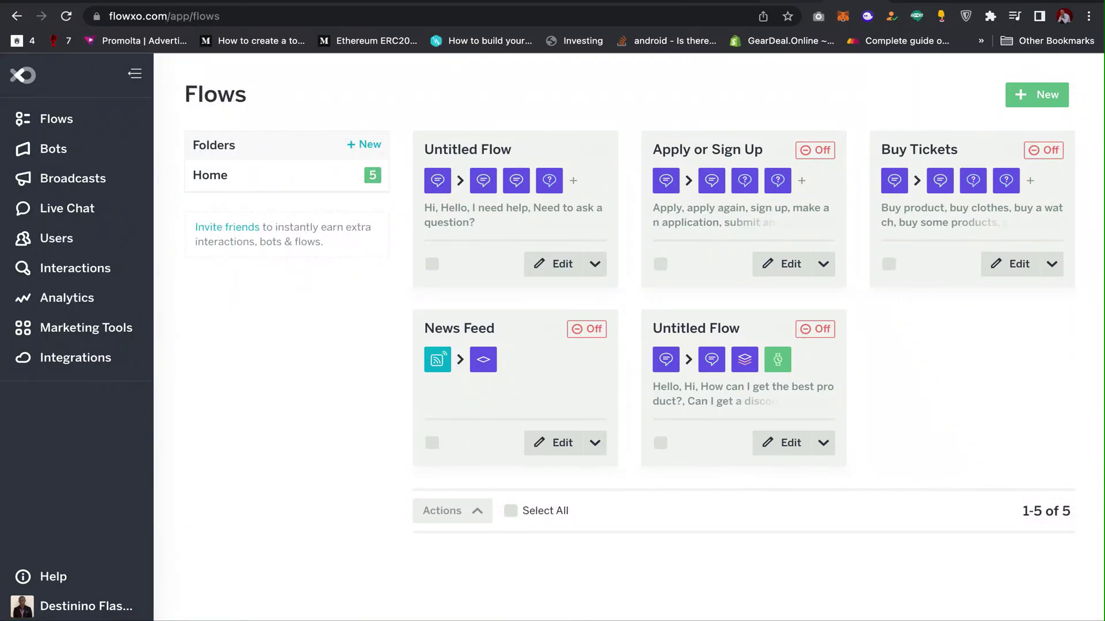
key(ctrl+Tab)
scroll(533, 298, down, 4)
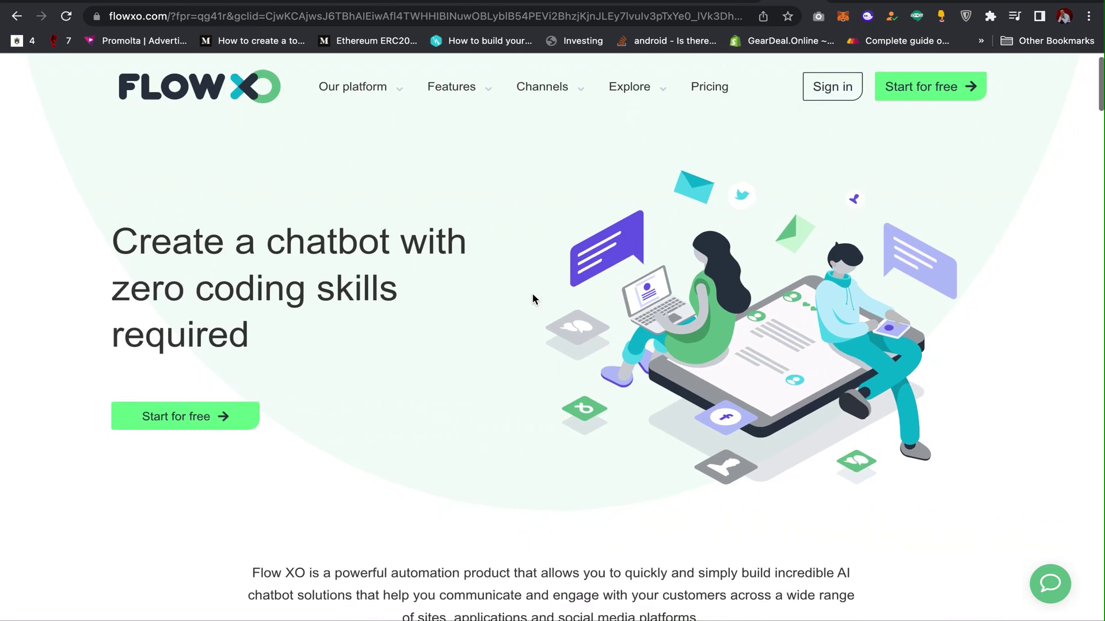
scroll(532, 299, up, 4)
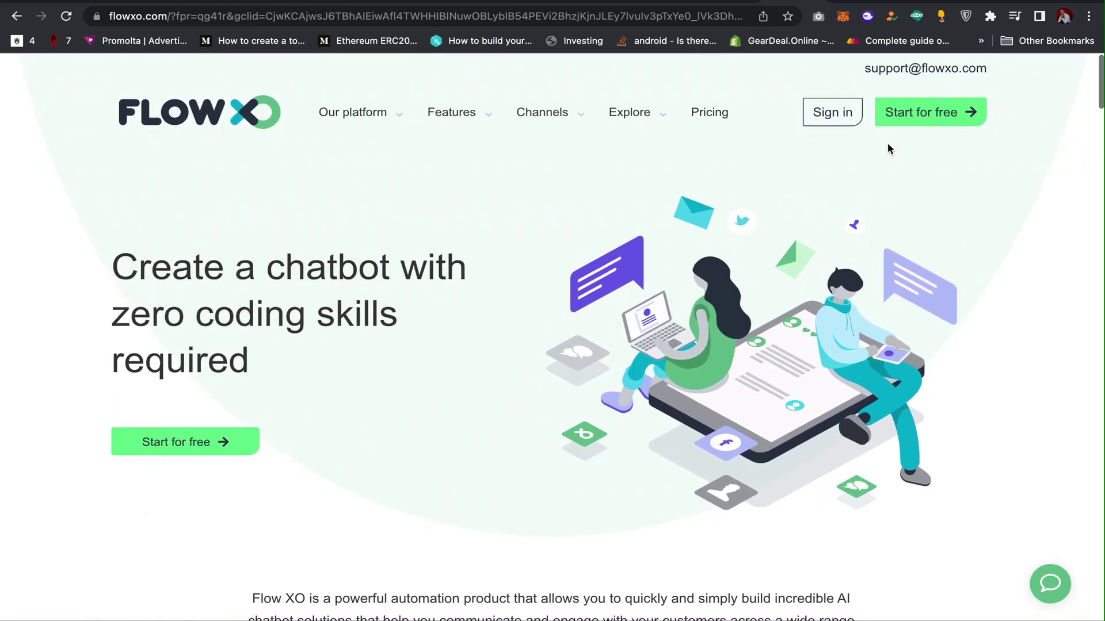
click(929, 117)
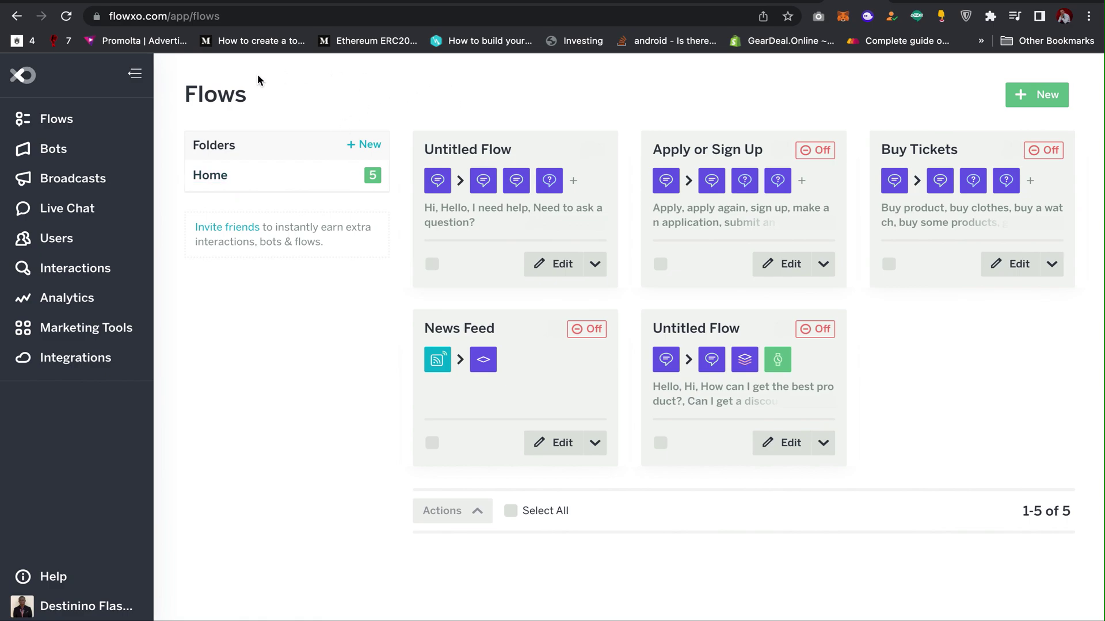
Step: Look through the Bots, Broadcasts, Live Chat, Users, Interactions, Analytics, Marketing Tools and Integrations sections of the Flow XO dashboard
click(101, 144)
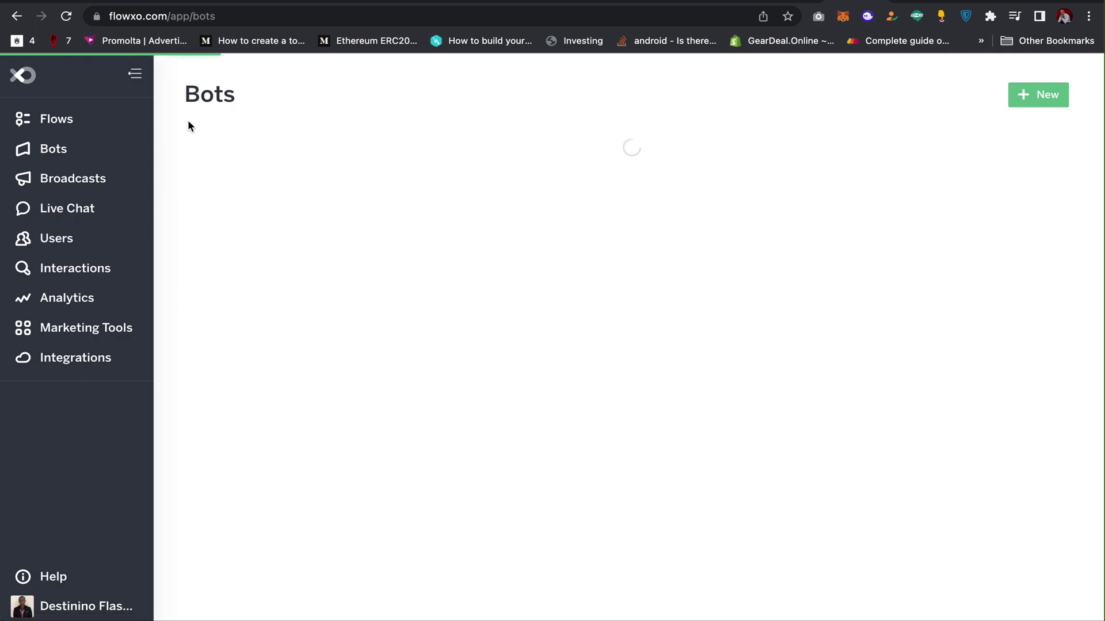
click(108, 188)
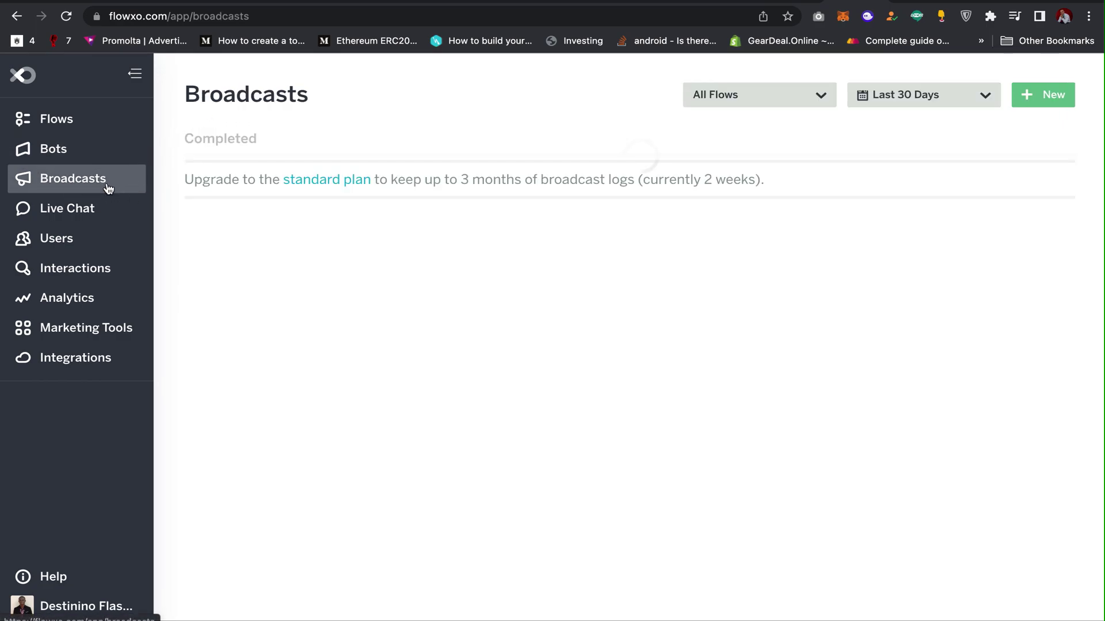
click(124, 208)
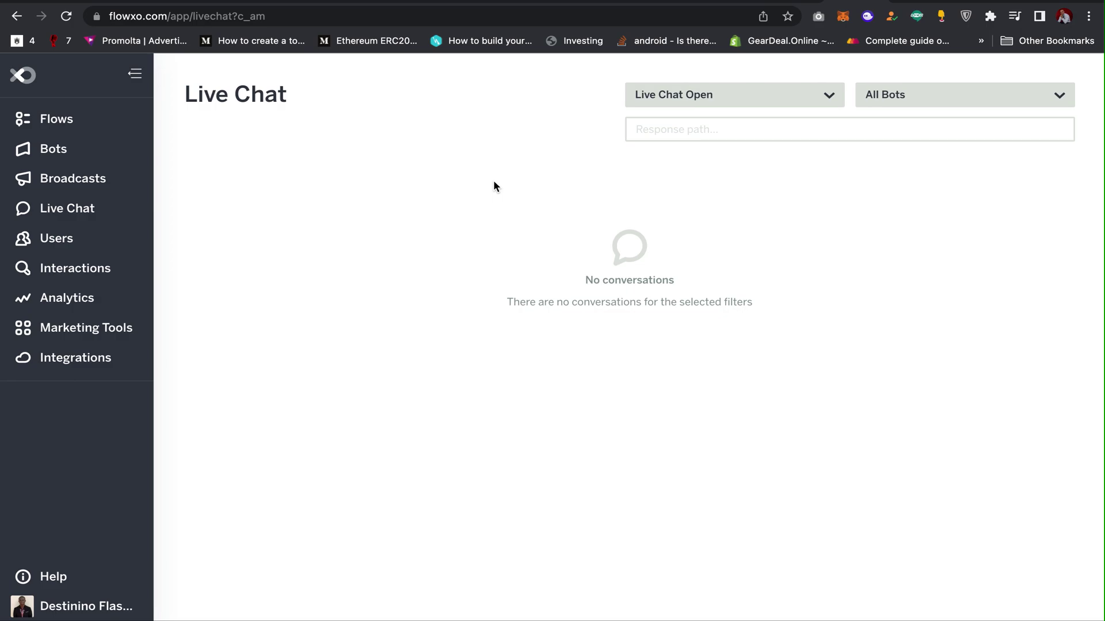
click(88, 241)
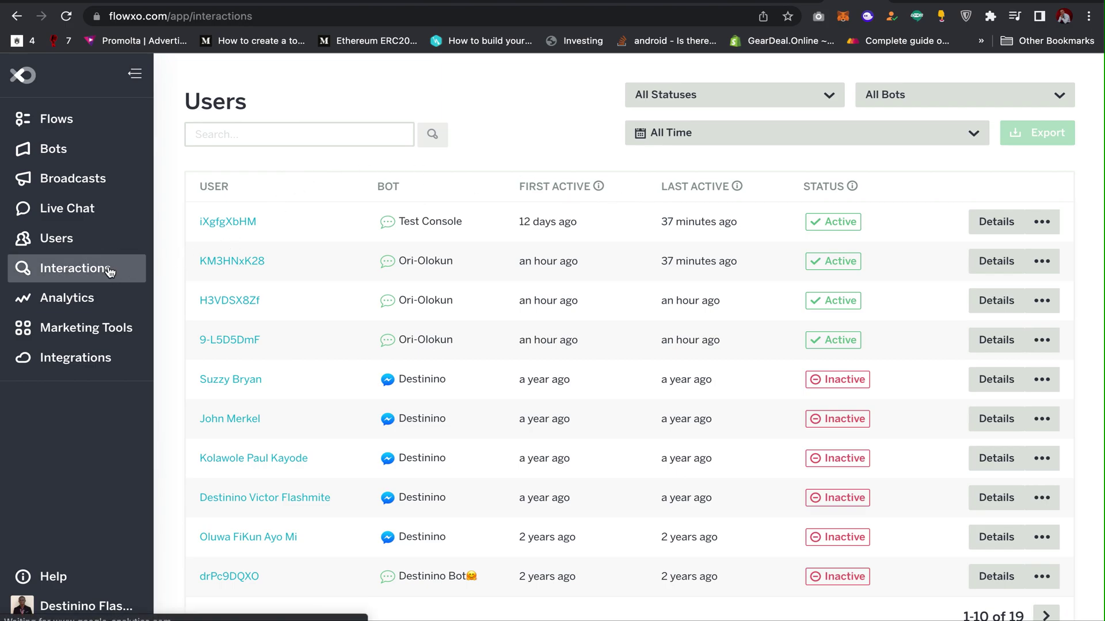
click(86, 267)
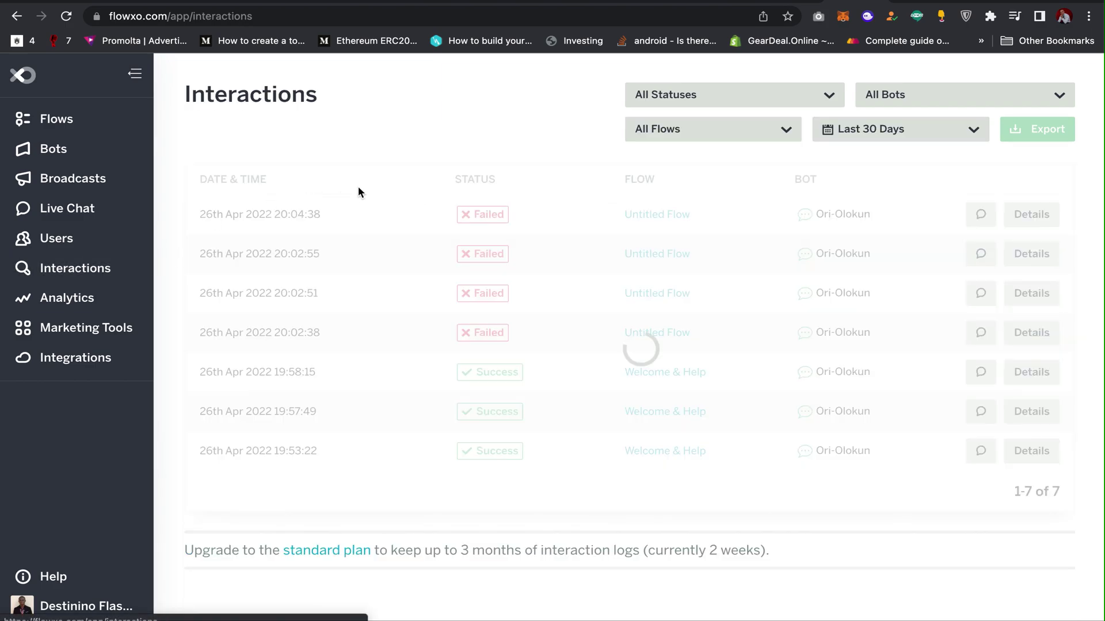
click(112, 299)
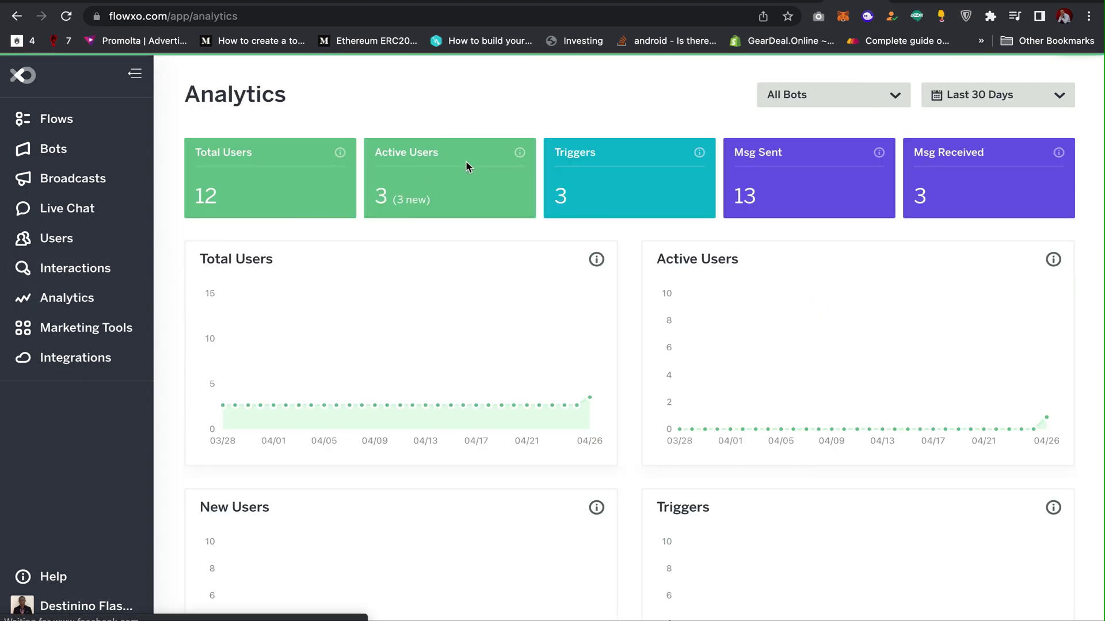
scroll(718, 263, down, 1)
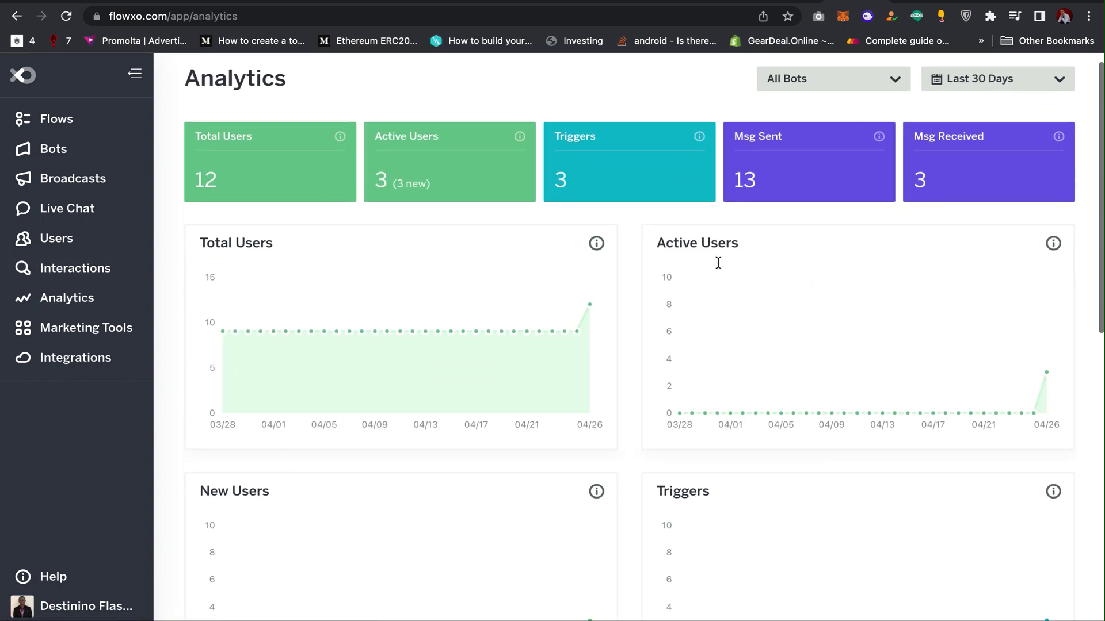
scroll(717, 265, down, 4)
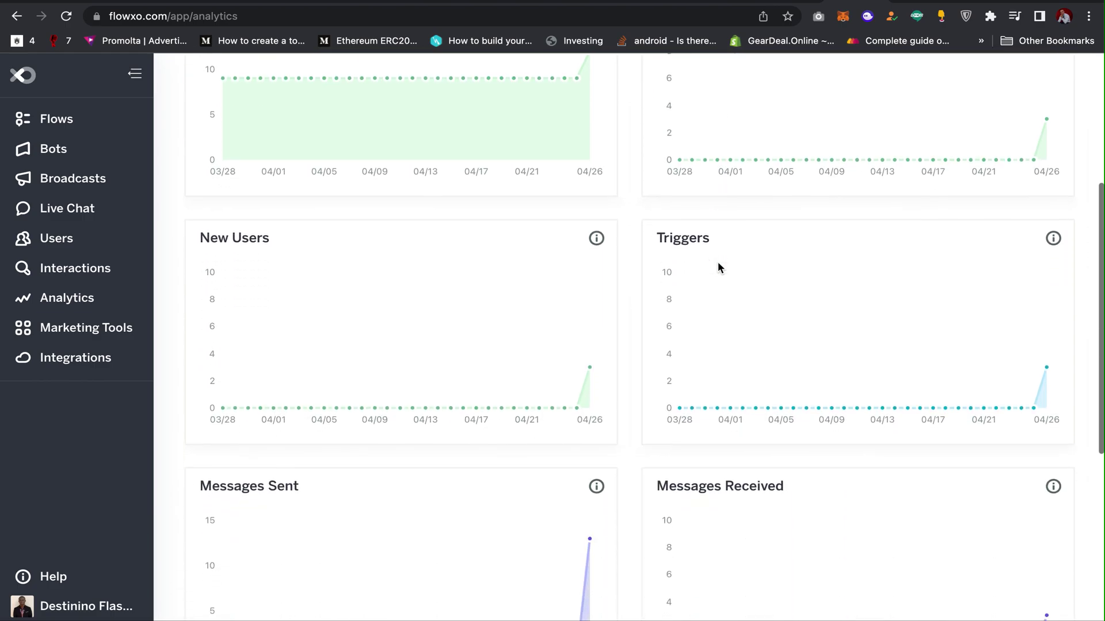
scroll(717, 265, up, 5)
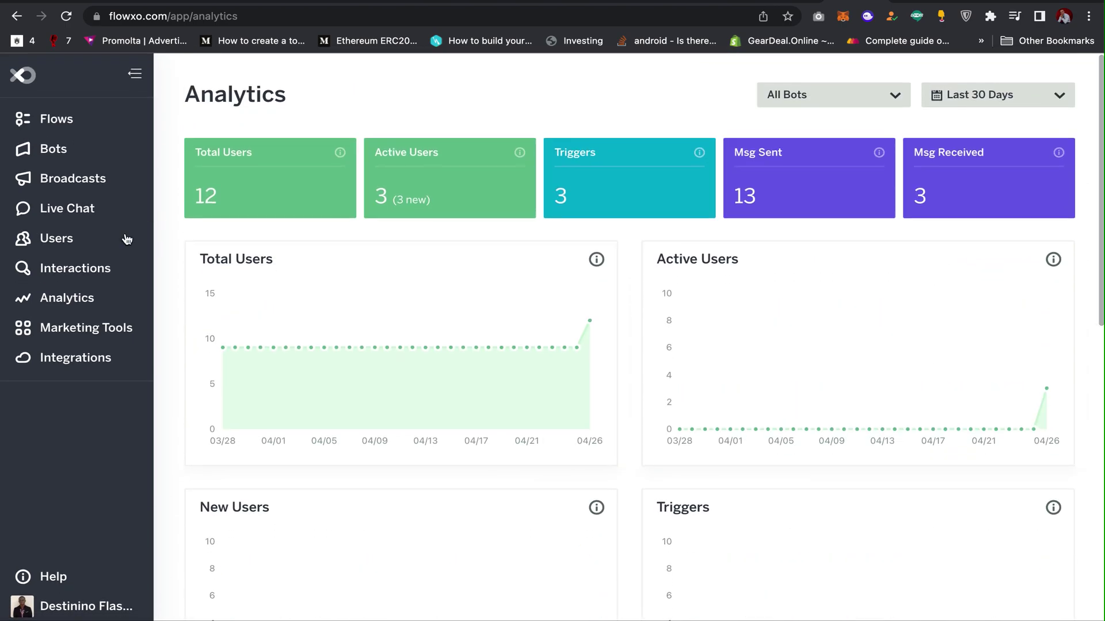
click(92, 327)
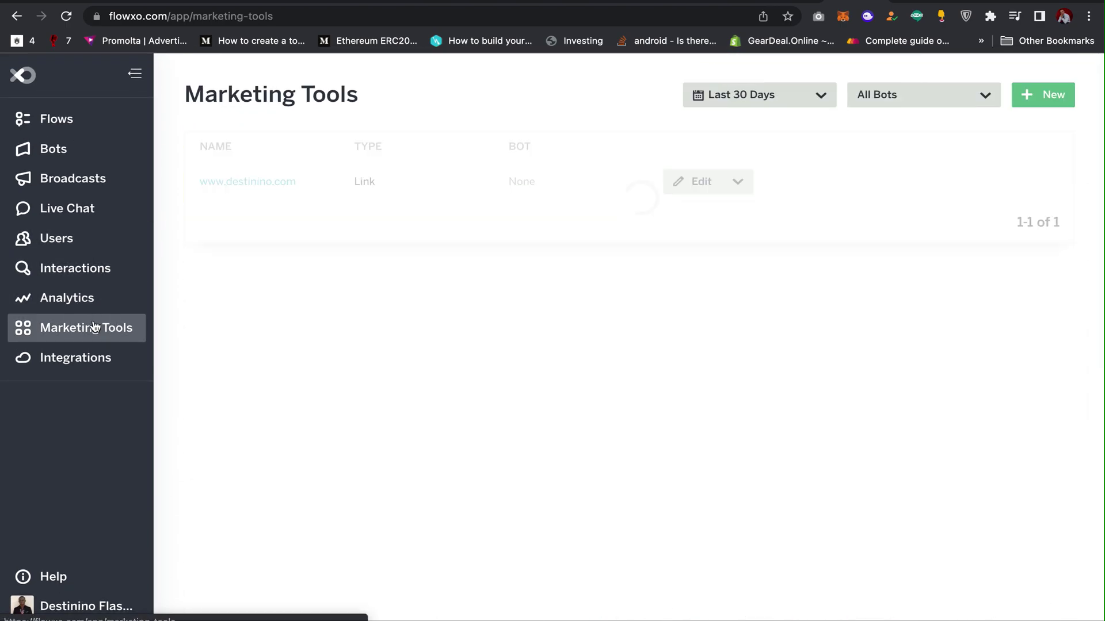
click(95, 362)
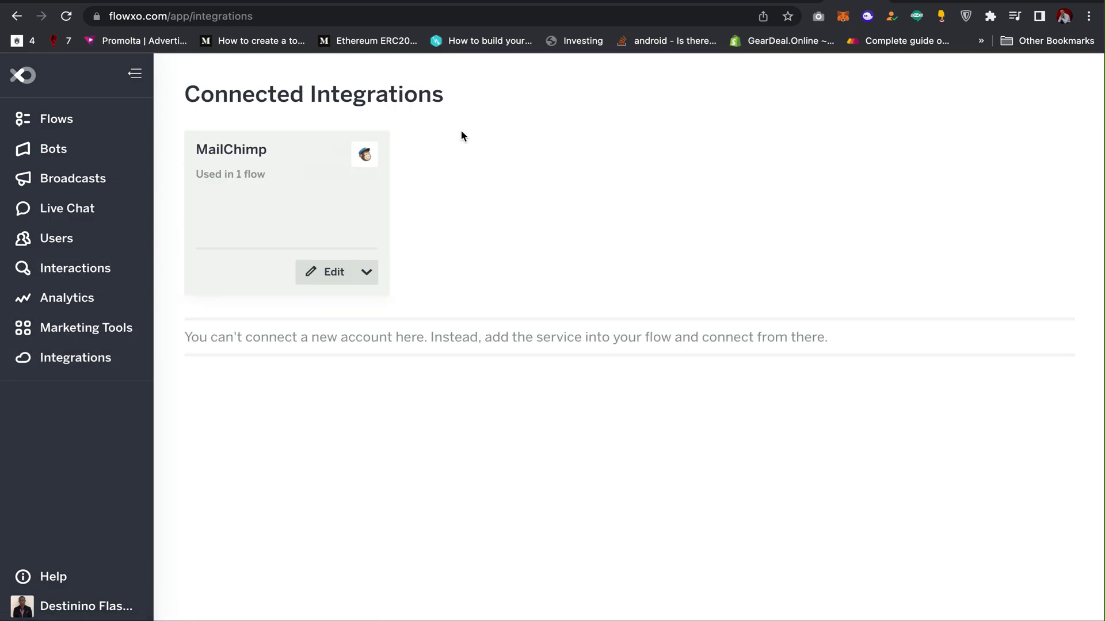
Step: Create a new bot for the Web platform and name it Ori Olokun
click(111, 151)
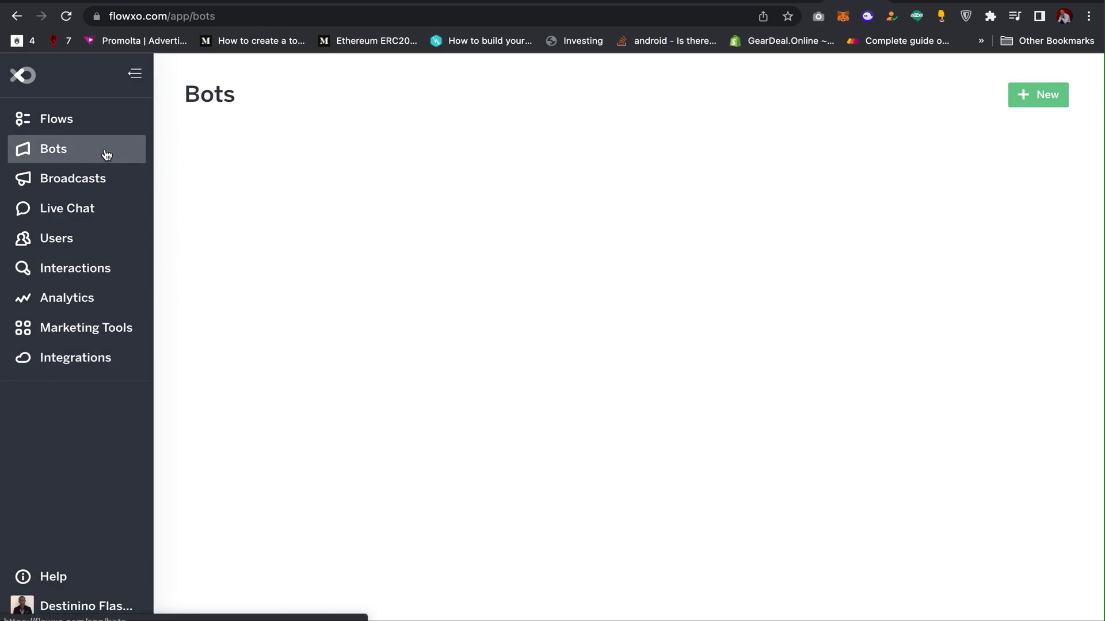
click(1031, 104)
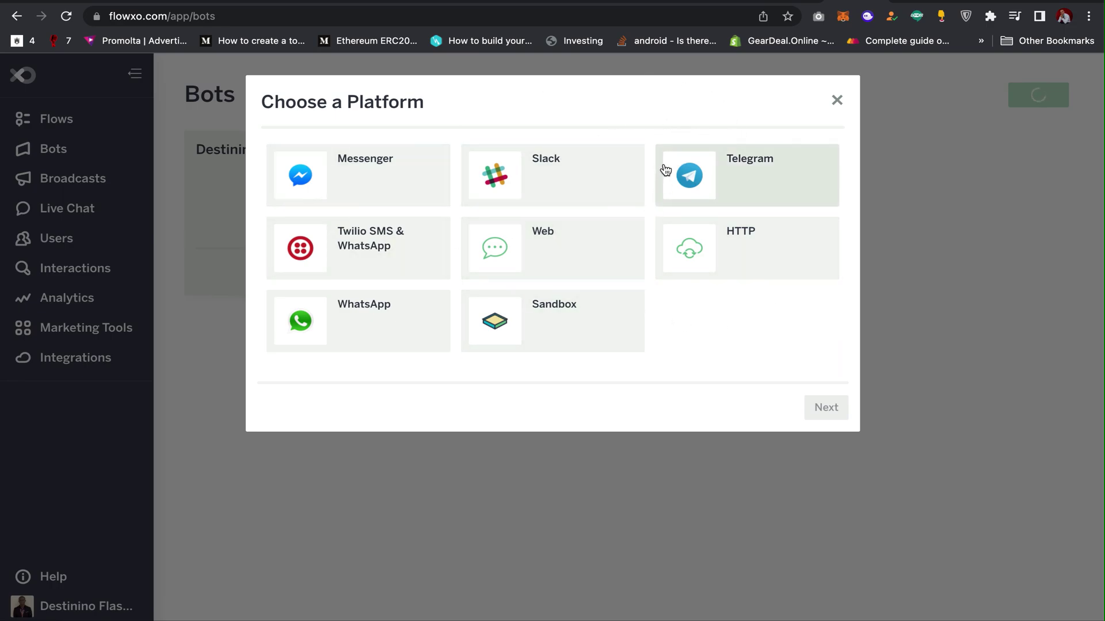
click(574, 252)
click(820, 410)
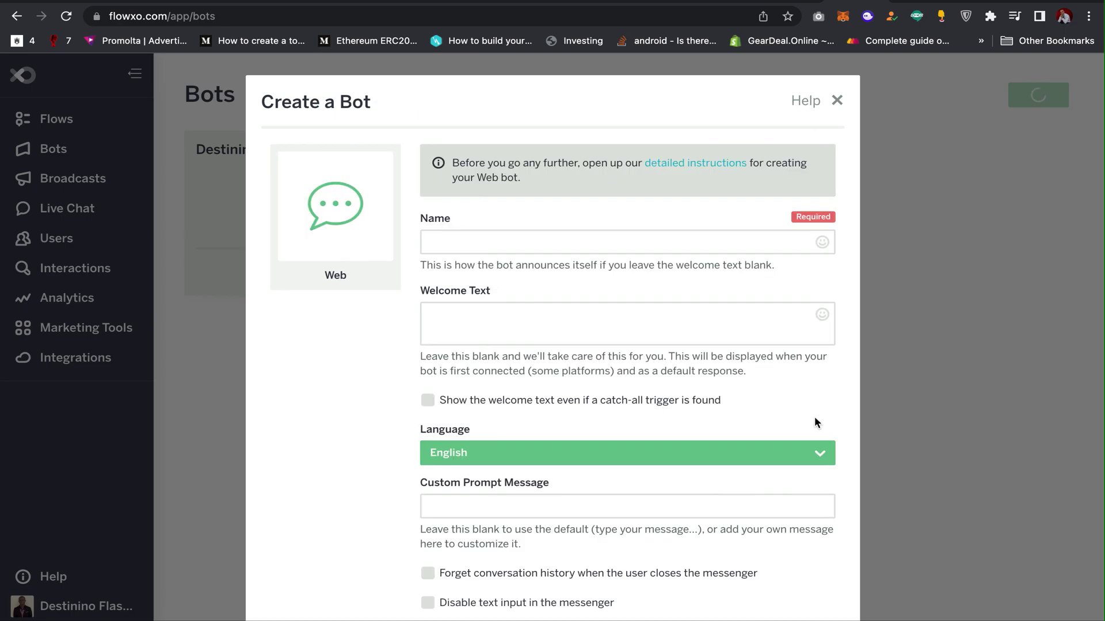
click(568, 242)
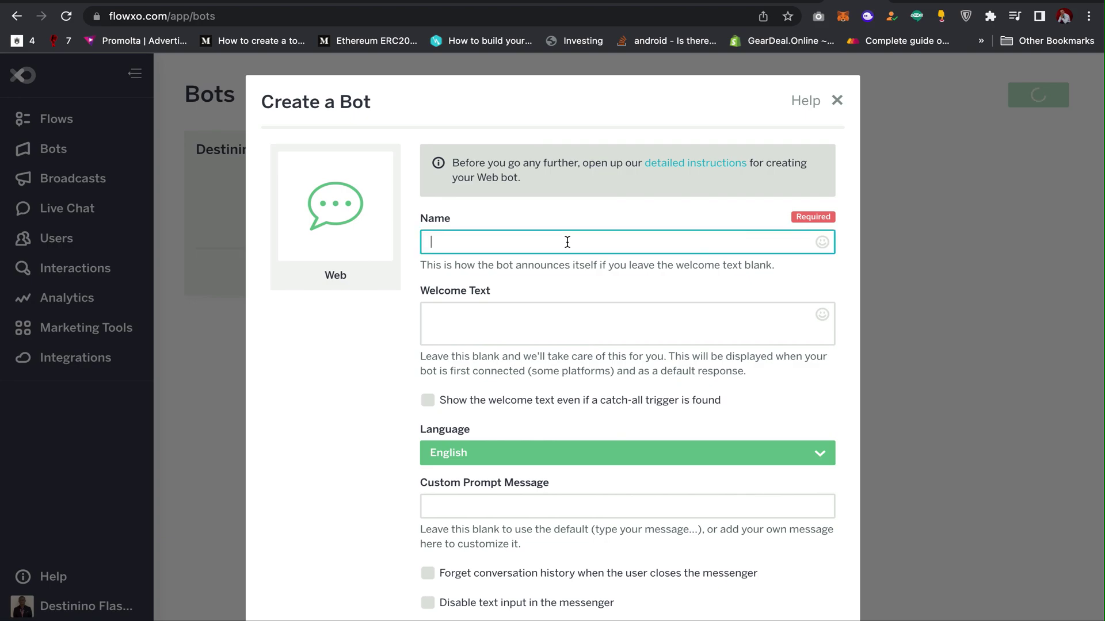
text(Ori Olokun)
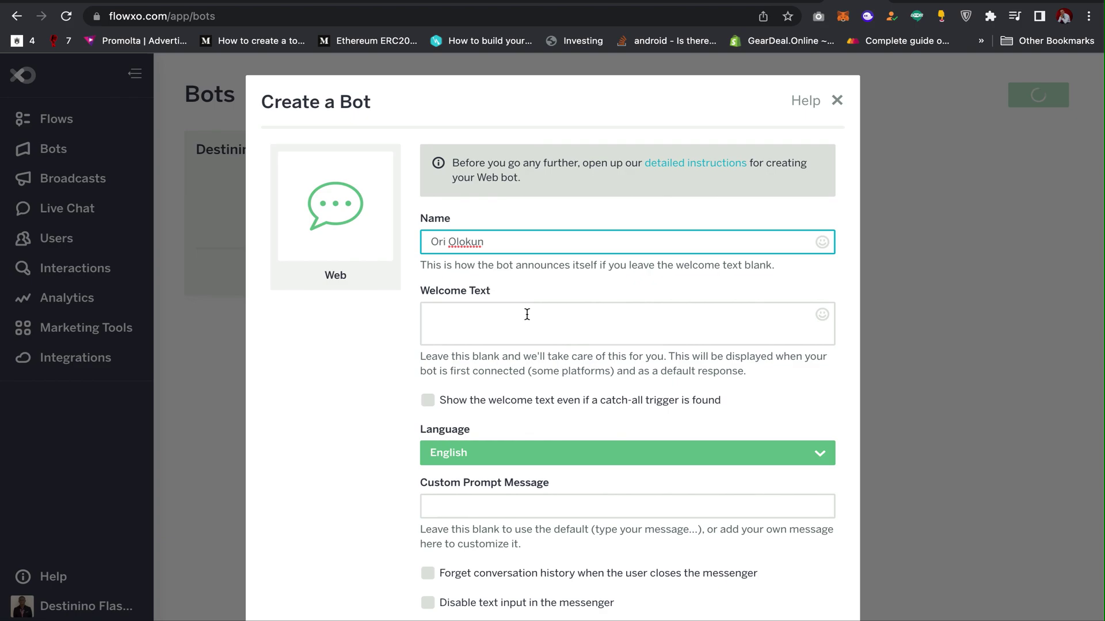
Step: Set the welcome text to "Hello, Welcome to our NFT Website" and show it even if a catch-all trigger is found
click(527, 314)
scroll(527, 316, down, 3)
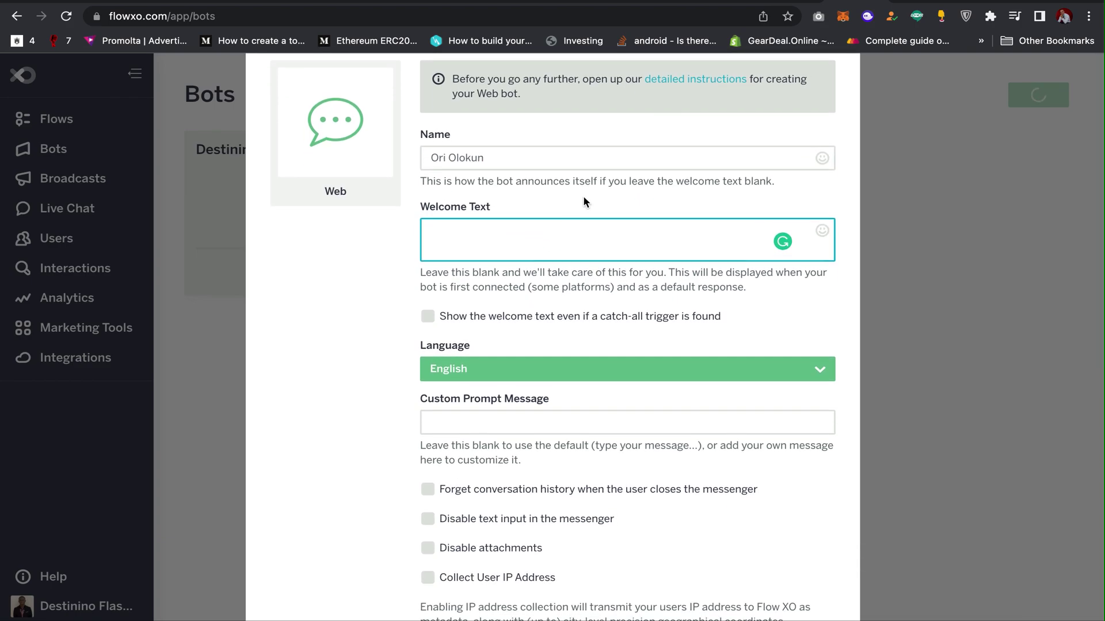
text(Hello, Welcome to our NFT Website)
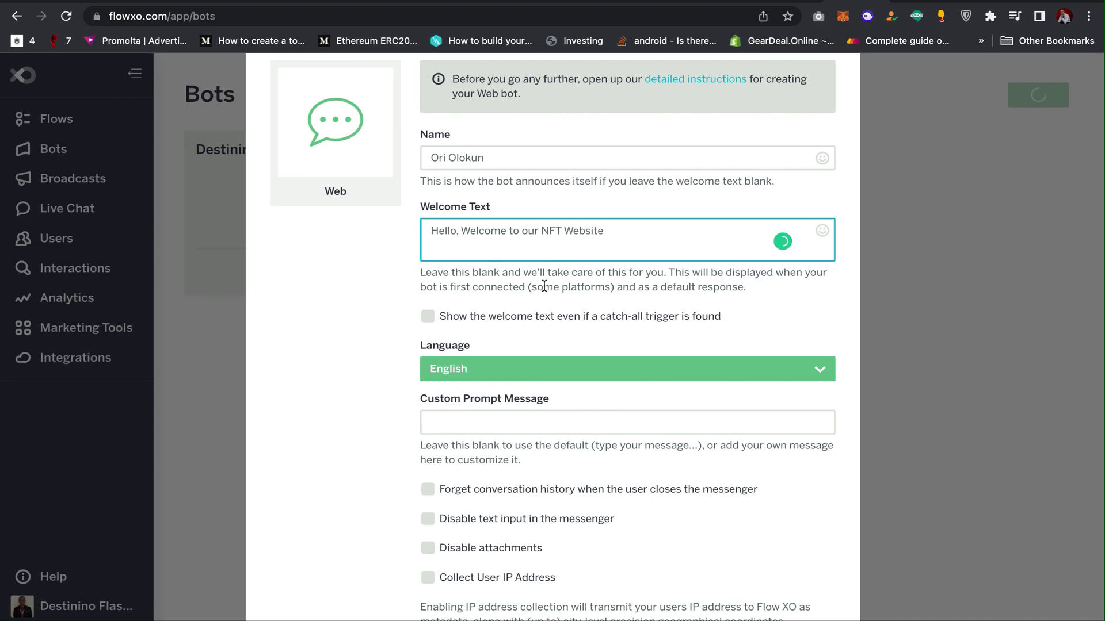
scroll(518, 259, down, 3)
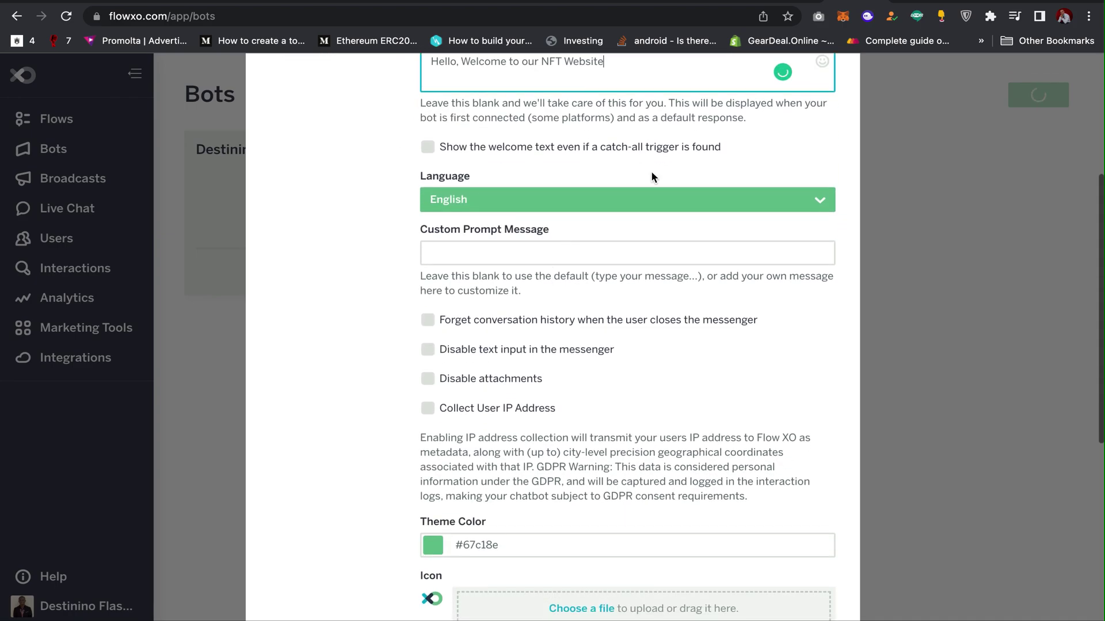
click(428, 148)
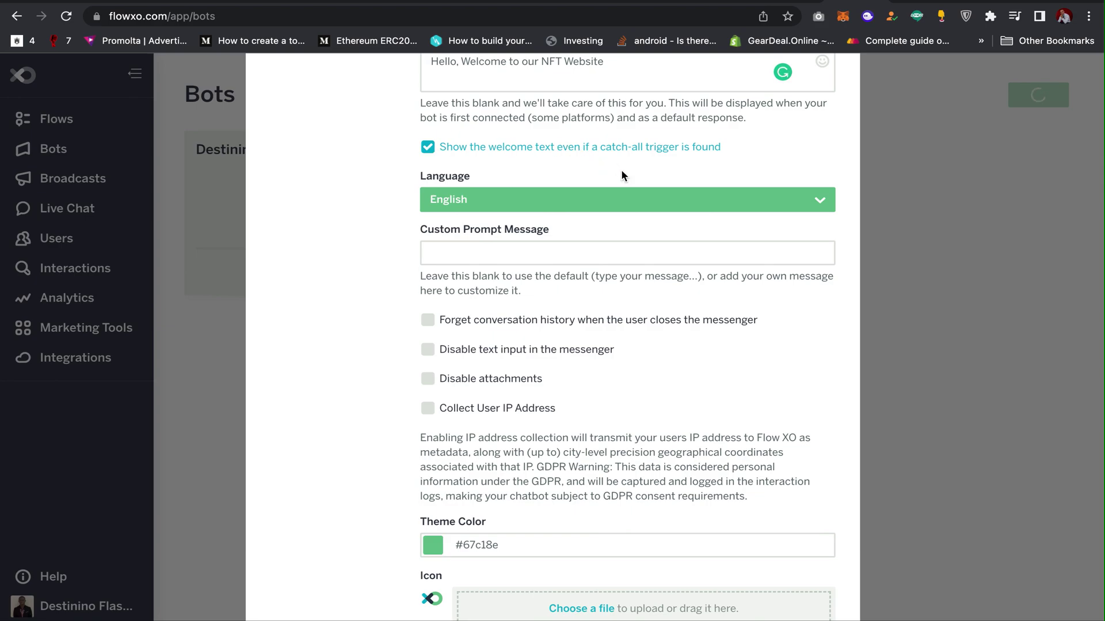
Step: Set the bot's messenger options to disable attachments and collect the user IP address
scroll(620, 169, down, 3)
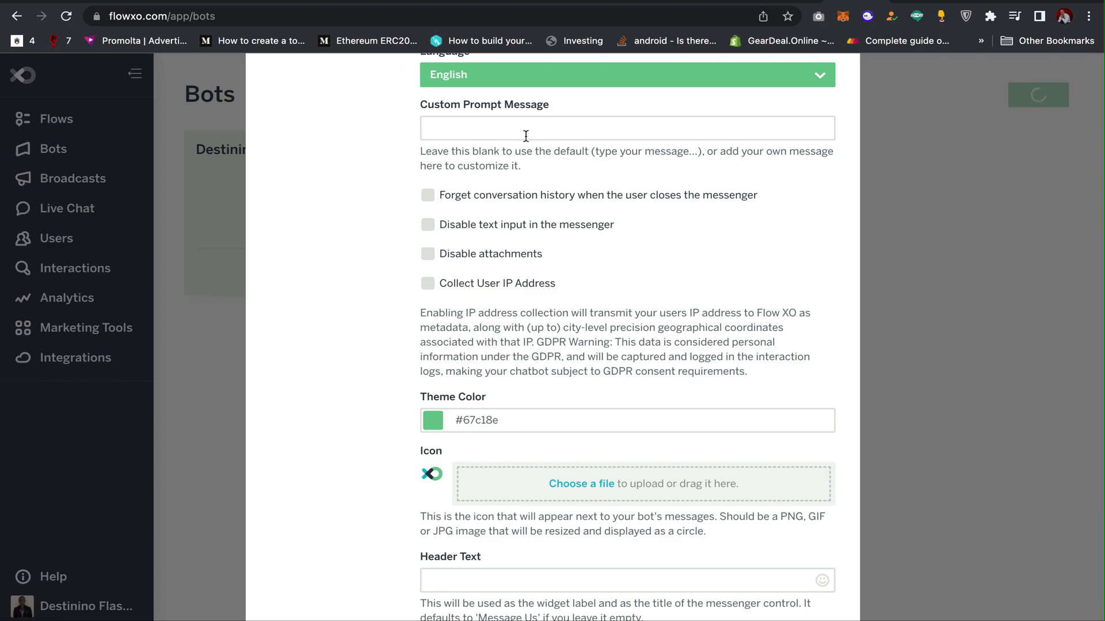
click(511, 198)
click(537, 196)
click(430, 228)
click(599, 228)
click(427, 262)
click(482, 285)
click(450, 254)
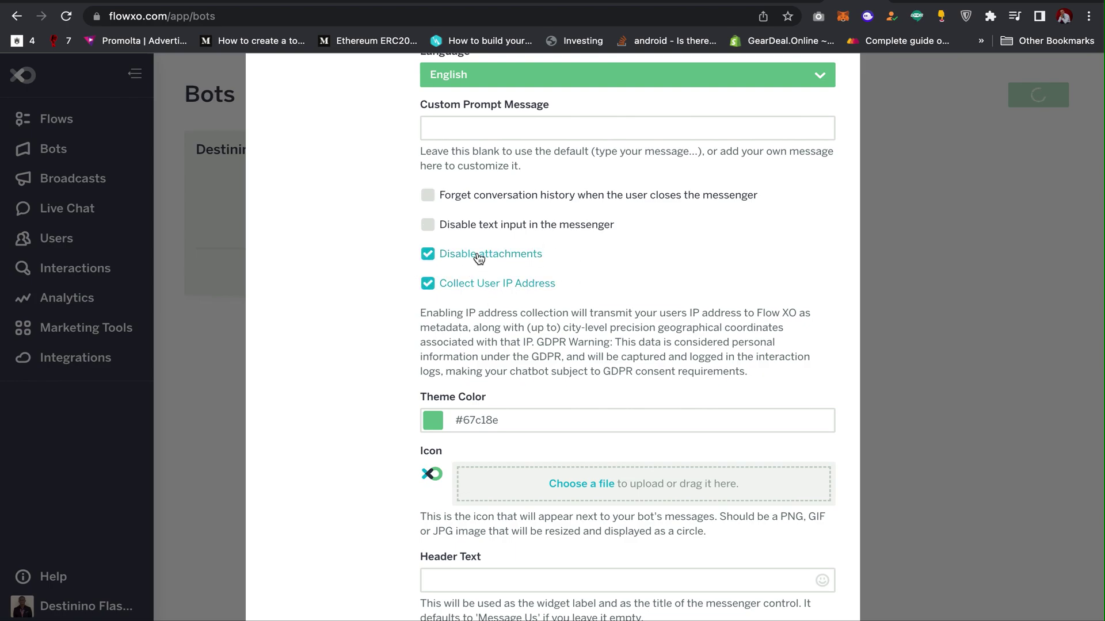
click(451, 226)
Step: Check the colours of the ori-olokun.org site and set the bot's theme color to blue #146bcf
scroll(583, 290, down, 3)
scroll(584, 286, down, 2)
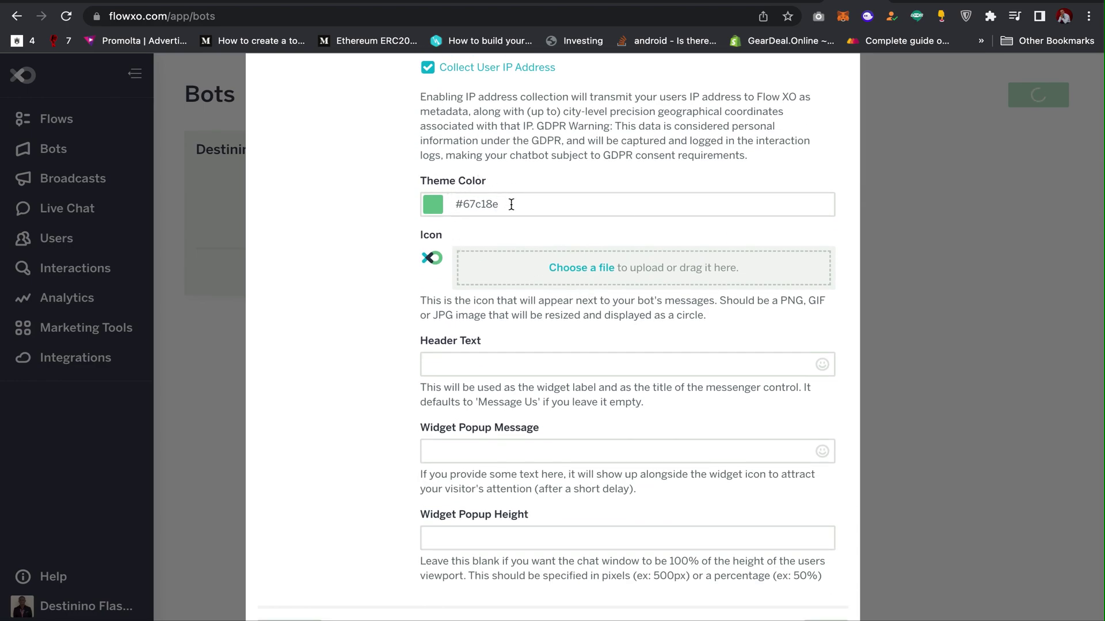
click(983, 6)
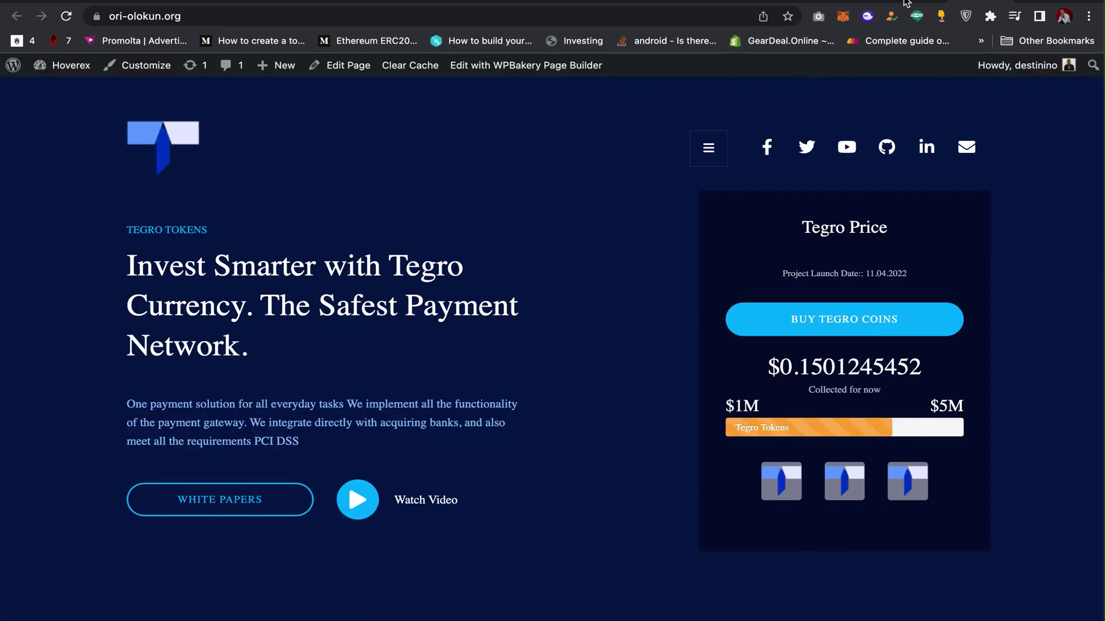
click(863, 3)
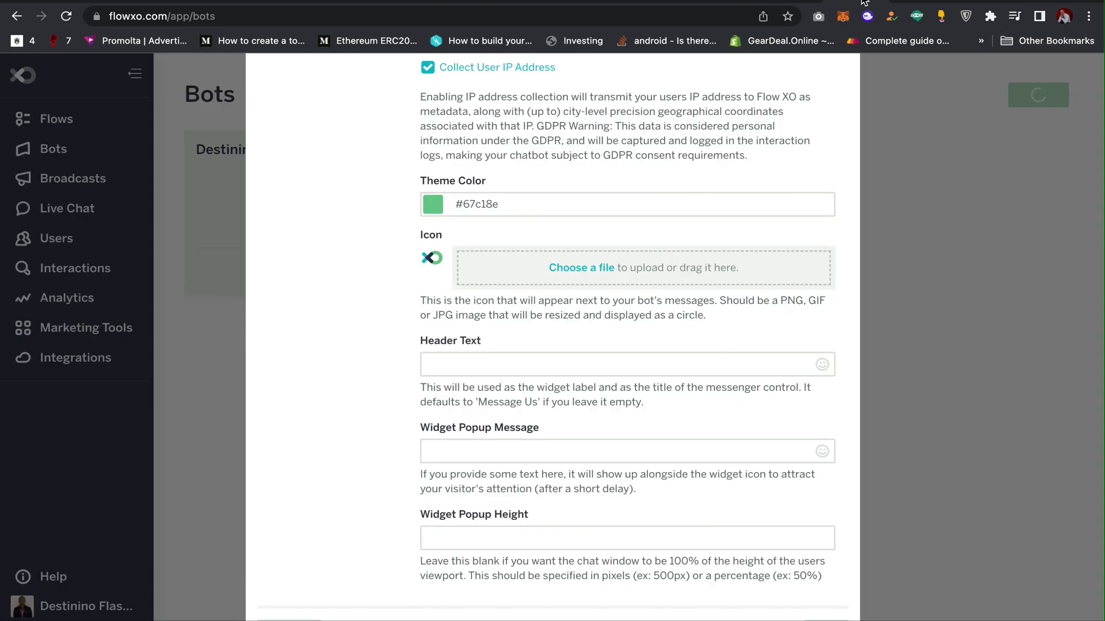
click(435, 206)
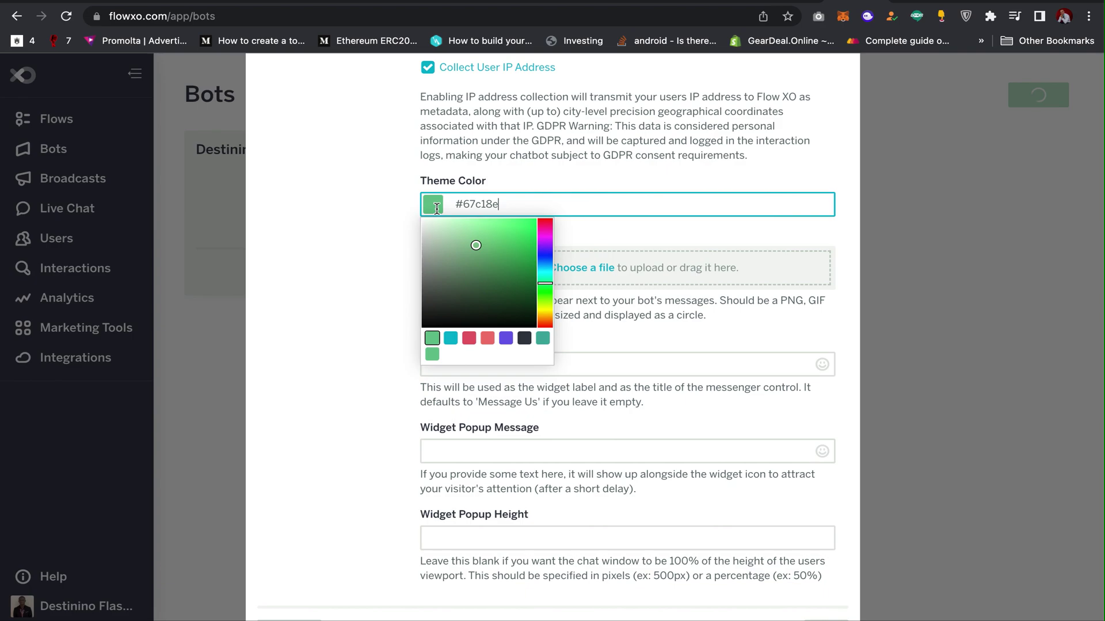
click(544, 263)
click(524, 239)
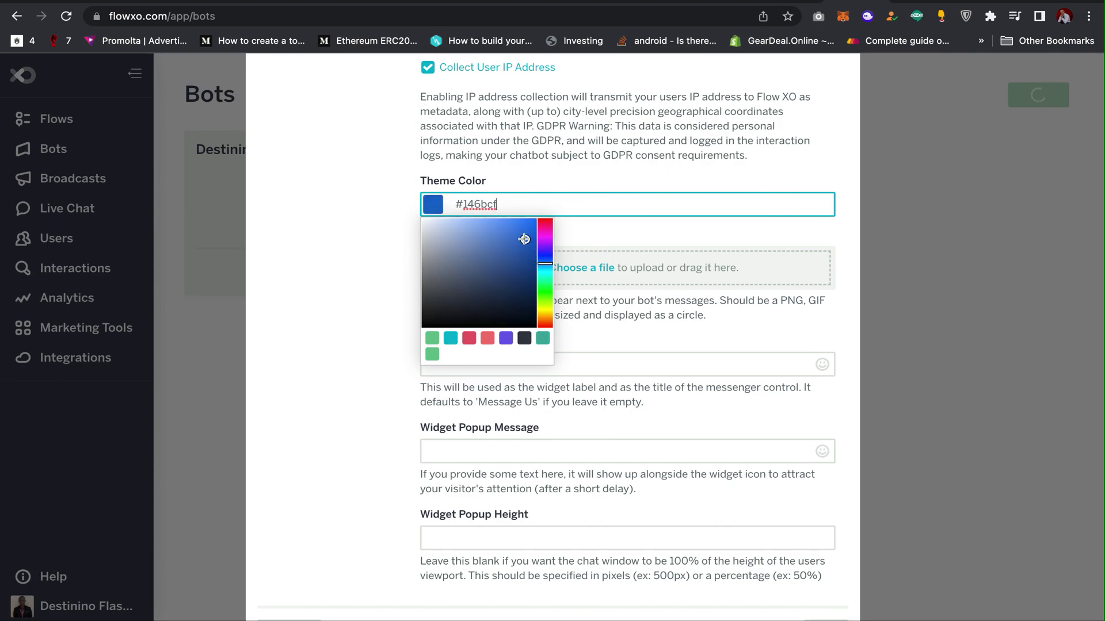
click(613, 193)
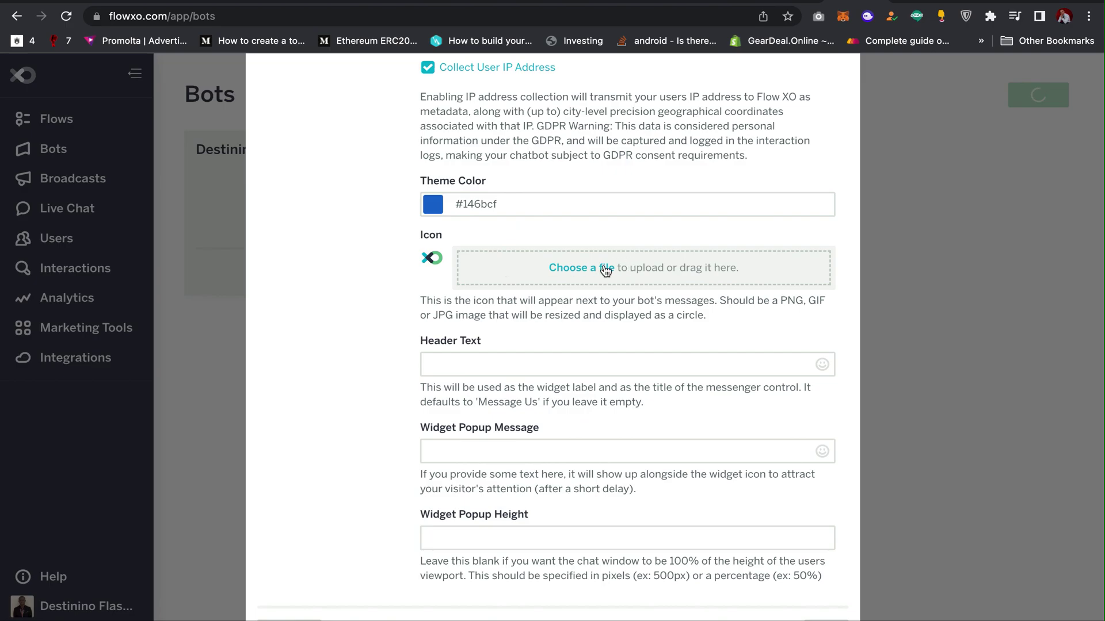
Step: Upload tegro 1.png from the Downloads folder as the bot's icon
click(577, 272)
click(476, 266)
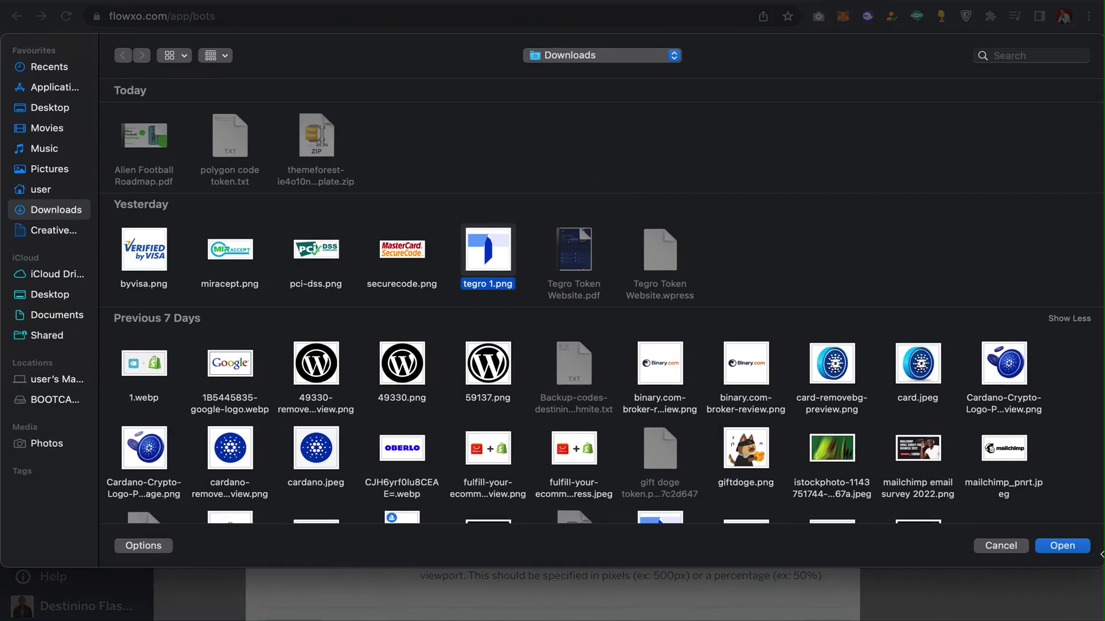
click(1062, 545)
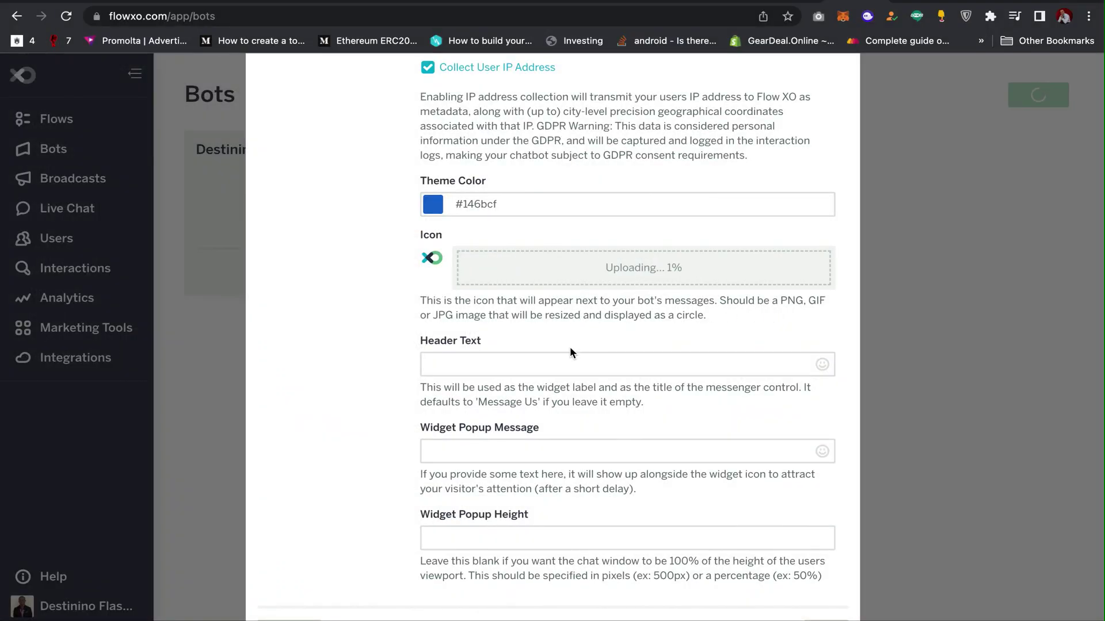
Step: Leave the bot's header text, widget popup message and widget popup height blank, and proceed to the Test & Distribute page
scroll(570, 347, down, 2)
click(662, 315)
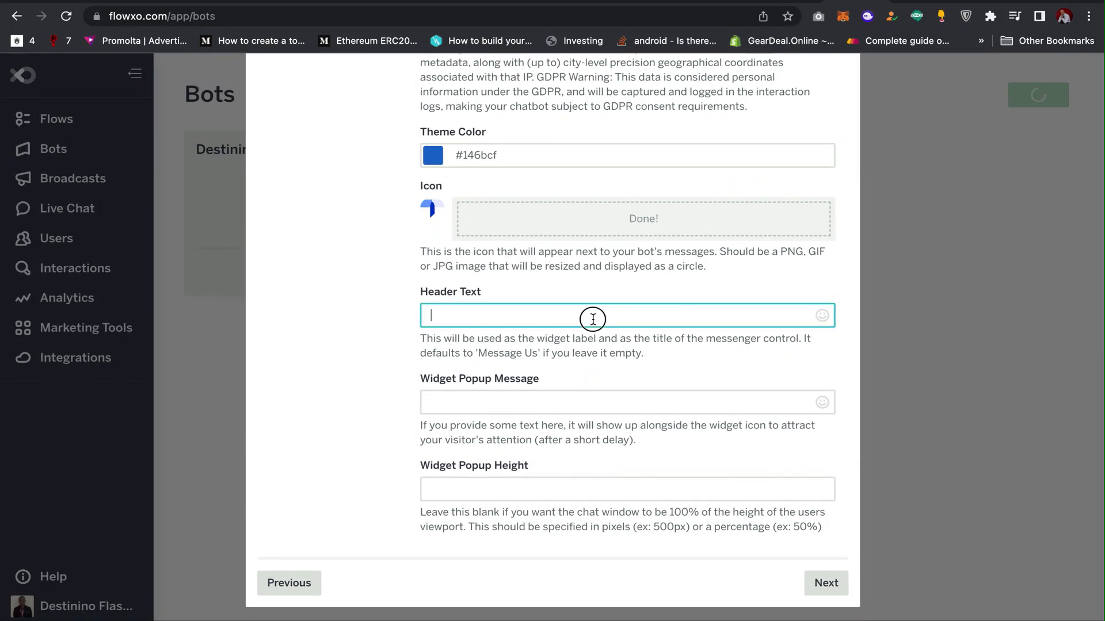
click(479, 406)
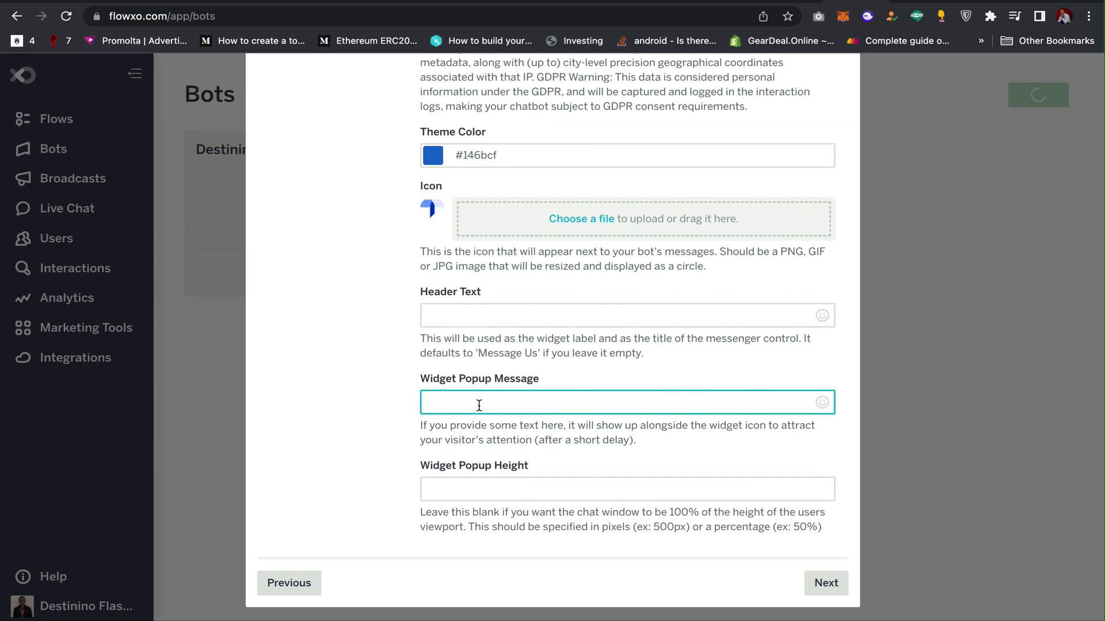
click(528, 493)
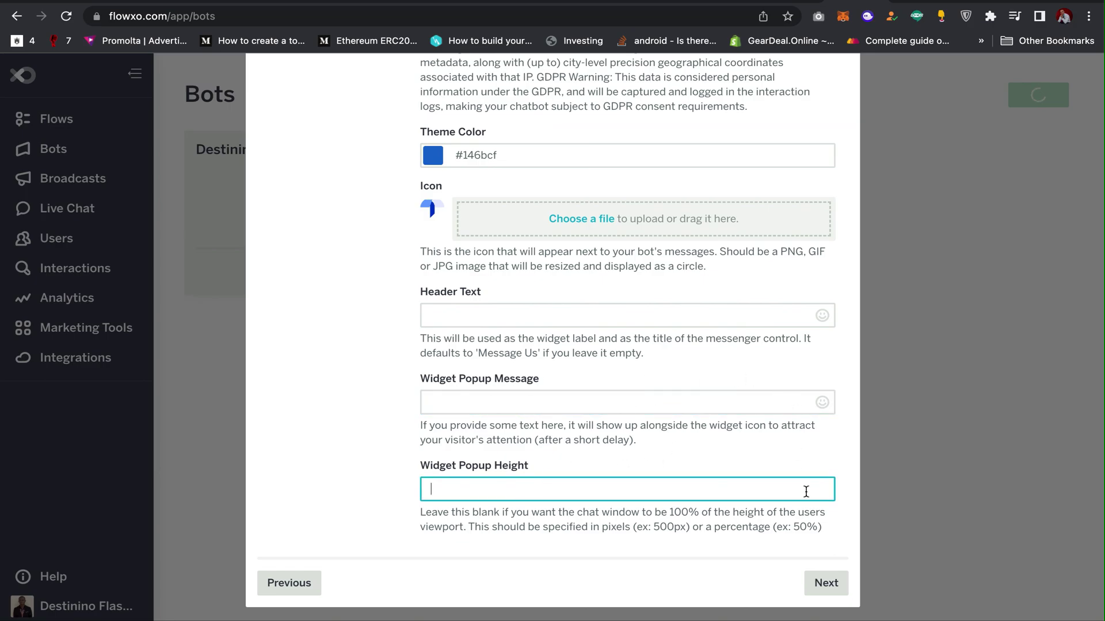
click(826, 583)
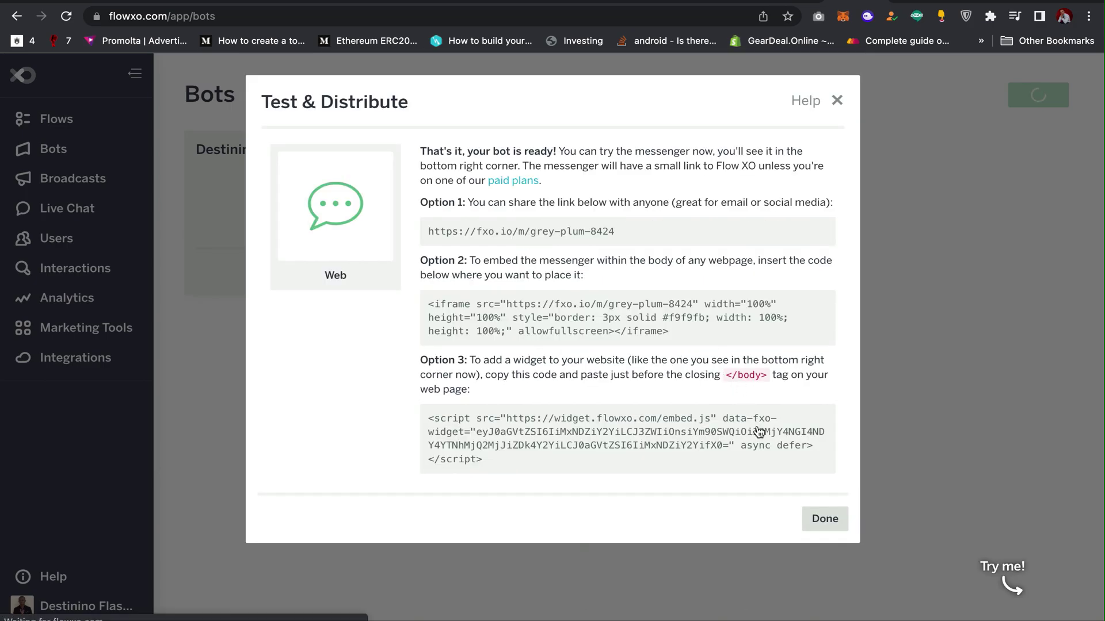
Step: Copy the bot's share link, preview the messenger in a separate browser page, and return to the distribution options
triple_click(587, 232)
key(super+c)
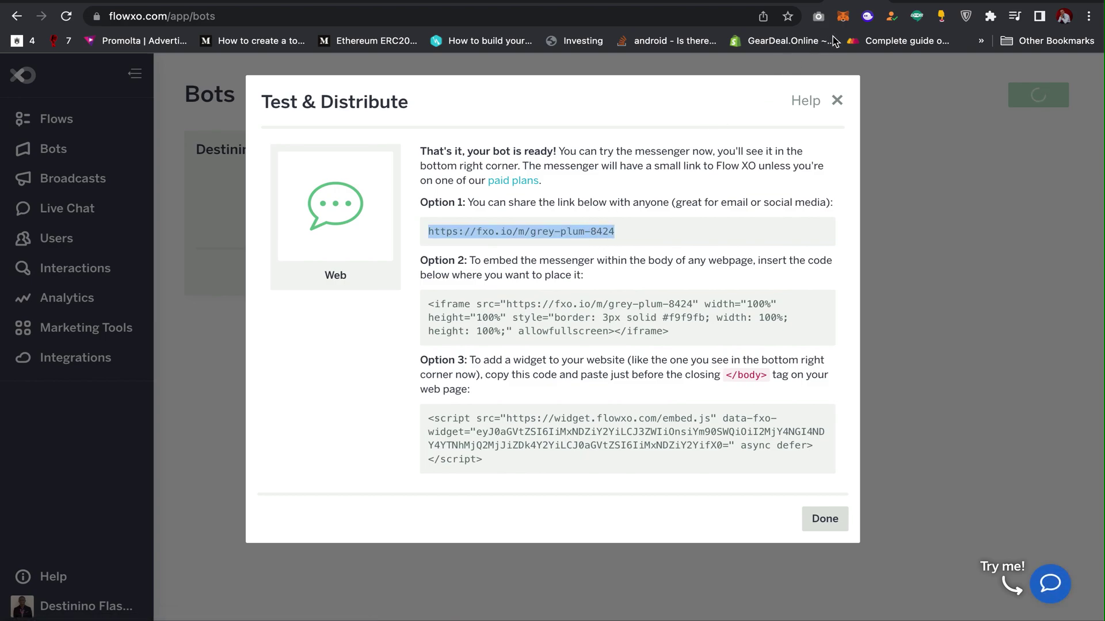
key(super+t)
key(super+v)
key(Return)
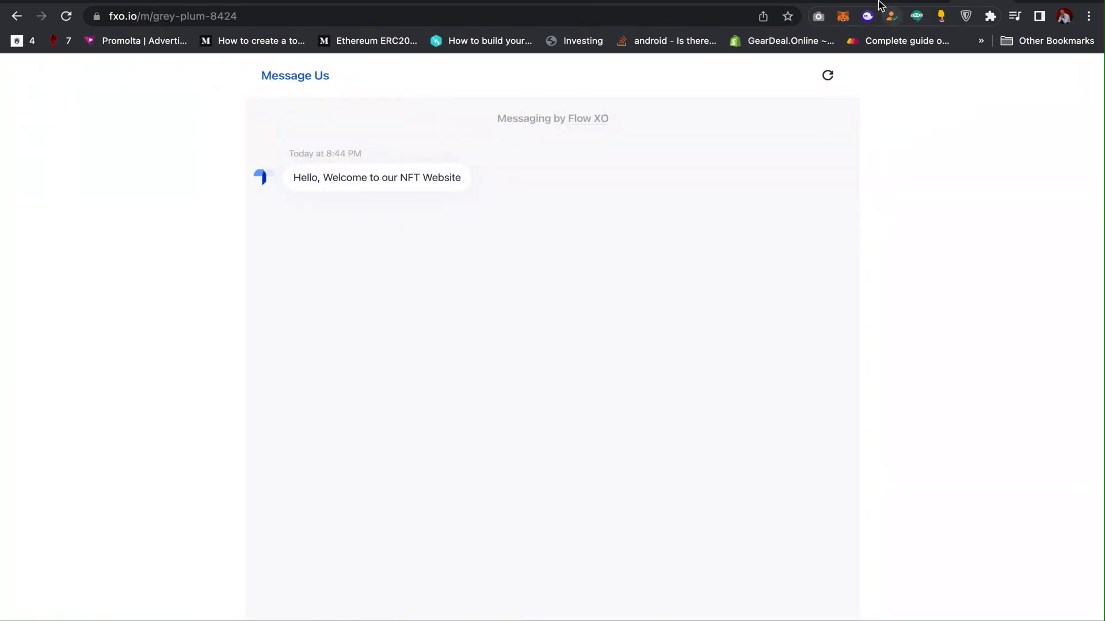
key(super+w)
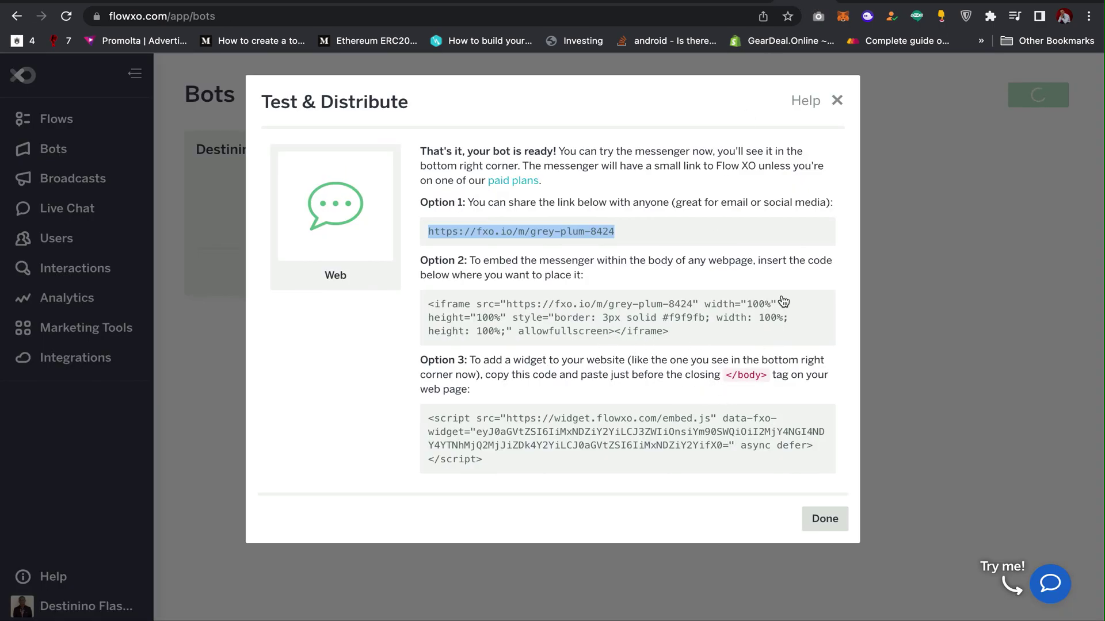
Step: Copy the Option 3 script that adds the chat widget to a website
click(511, 440)
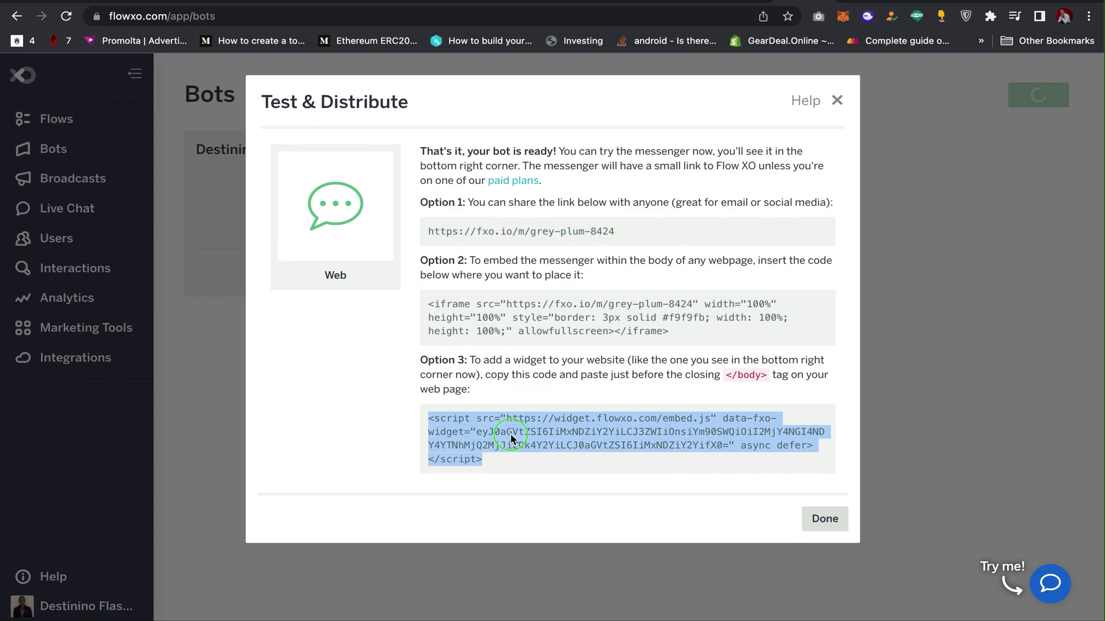
right_click(510, 436)
click(547, 460)
Step: Switch to the ori-olokun.org WordPress admin, search plugins for "header and footer", and install and activate Insert Headers and Footers by WPBeginner
click(862, 2)
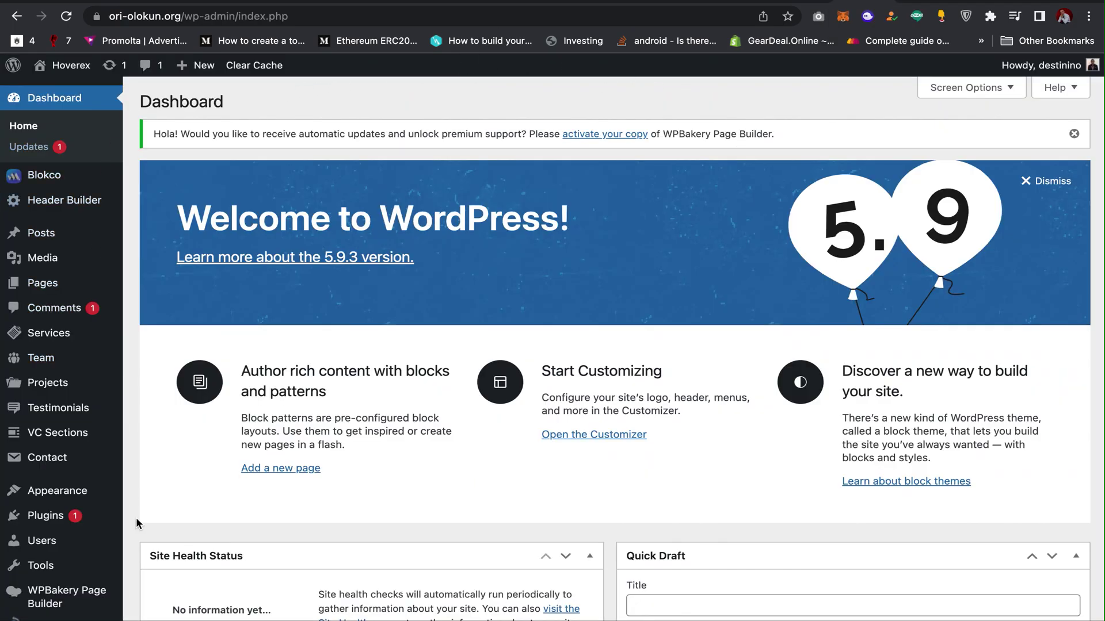
mouse_move(43, 521)
click(160, 541)
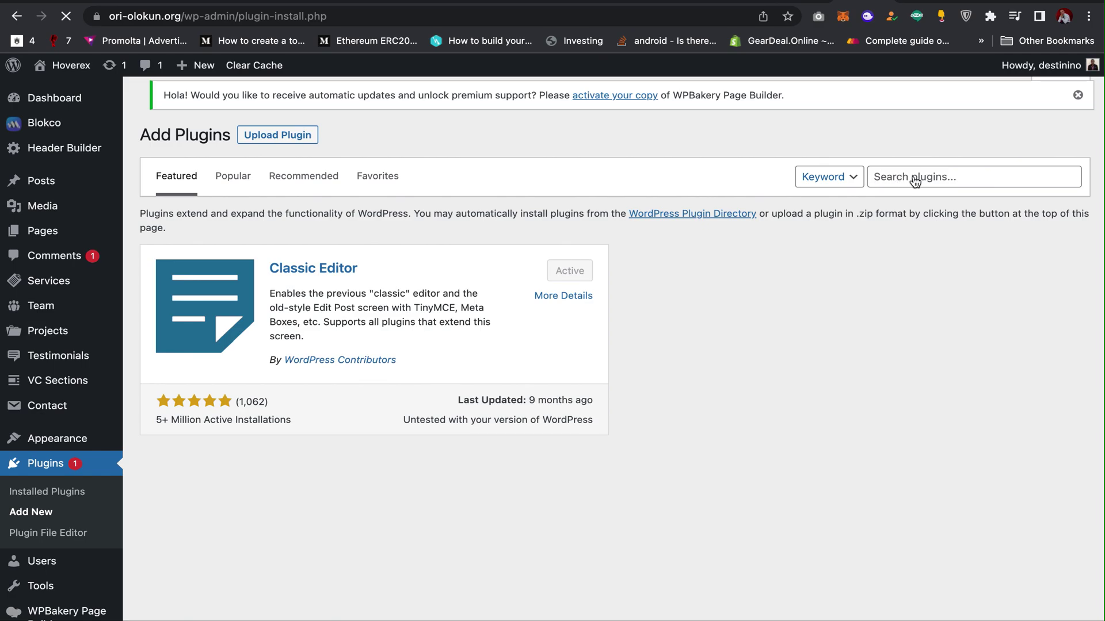
click(903, 178)
text(header and footer)
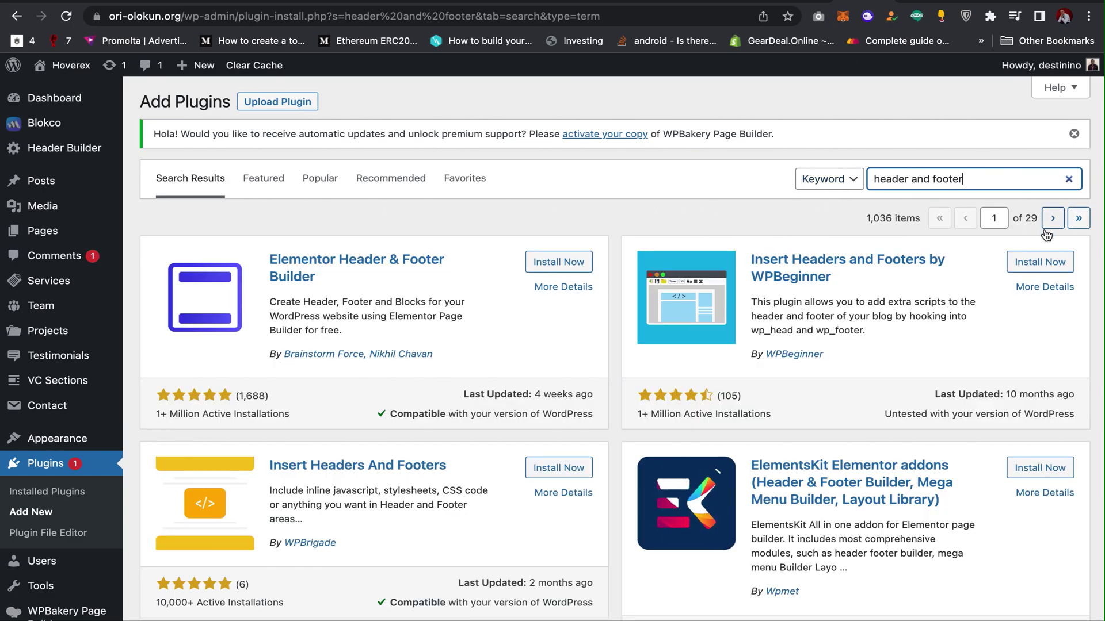
click(1036, 262)
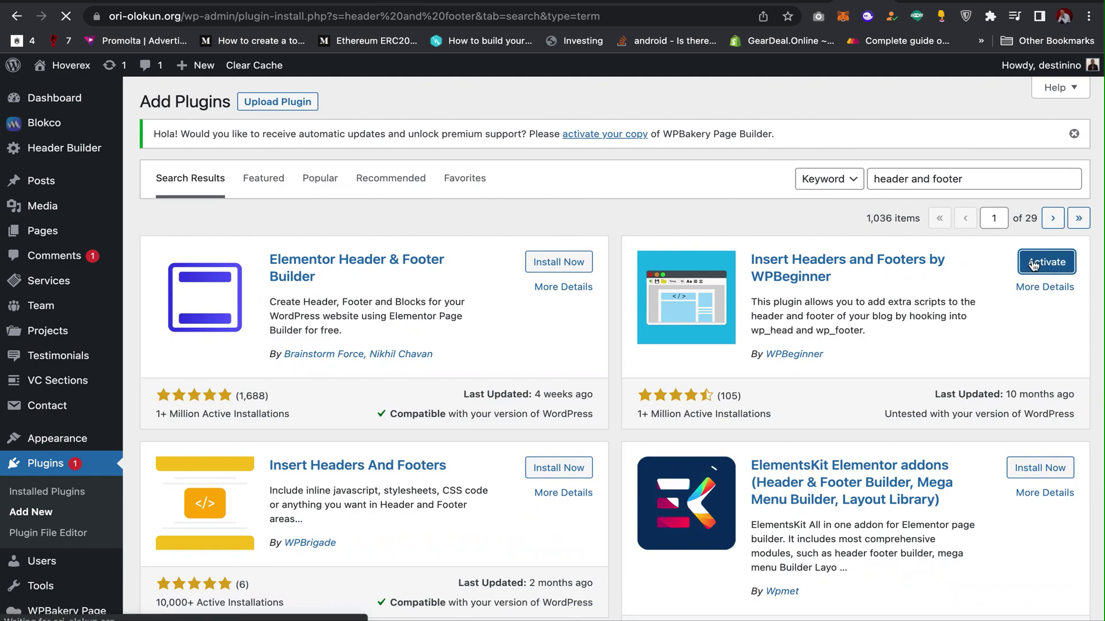
click(1034, 266)
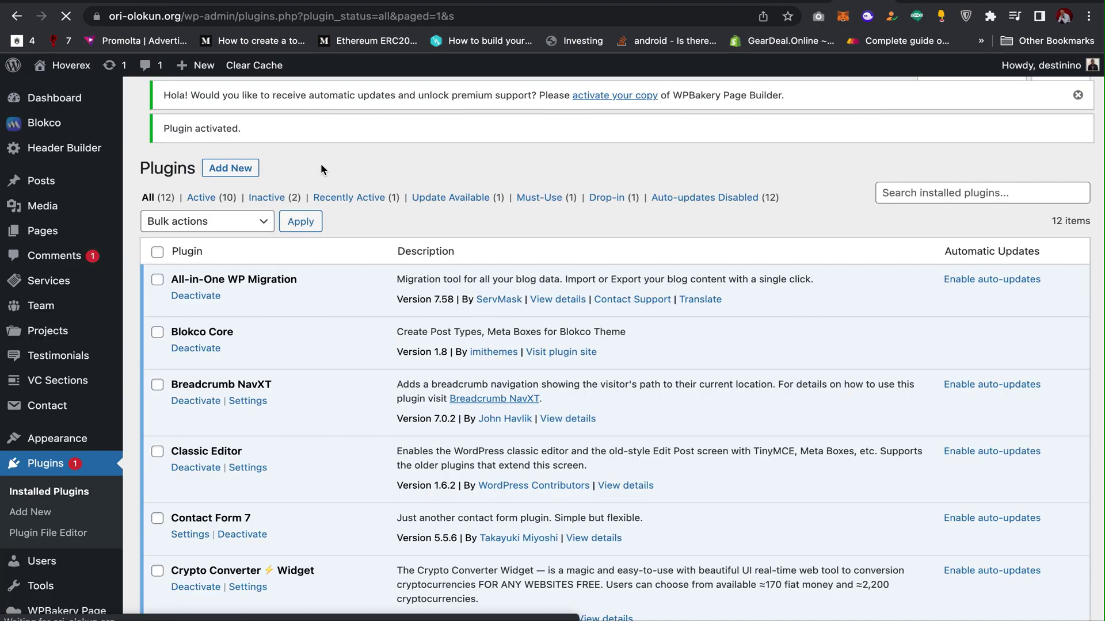
Step: Open the settings page of the Insert Headers and Footers plugin
scroll(267, 315, down, 6)
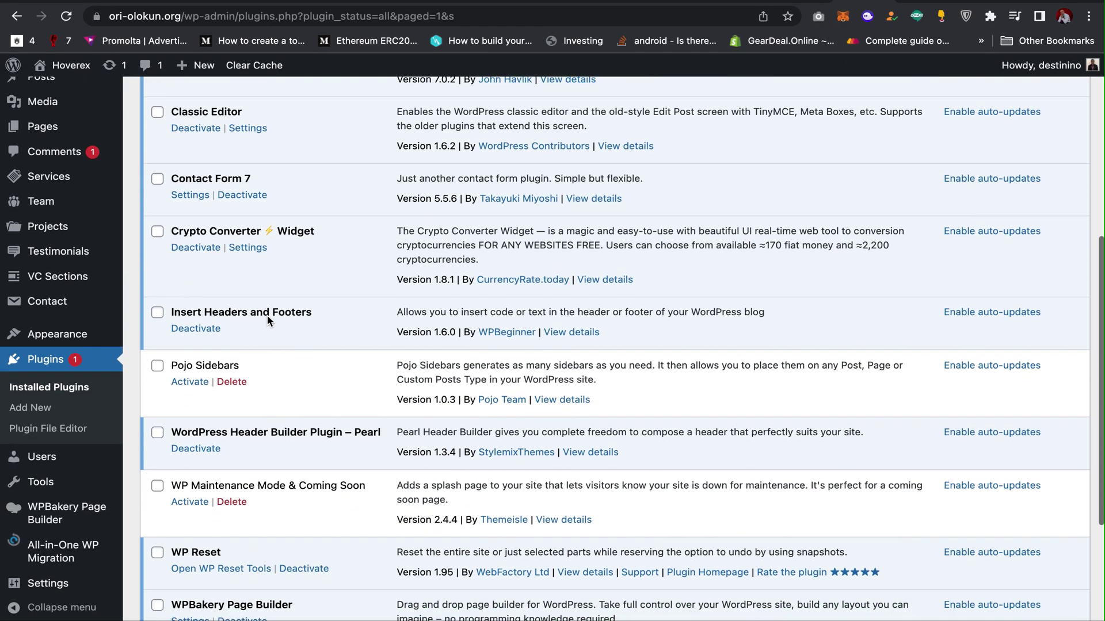
scroll(267, 315, down, 1)
mouse_move(61, 584)
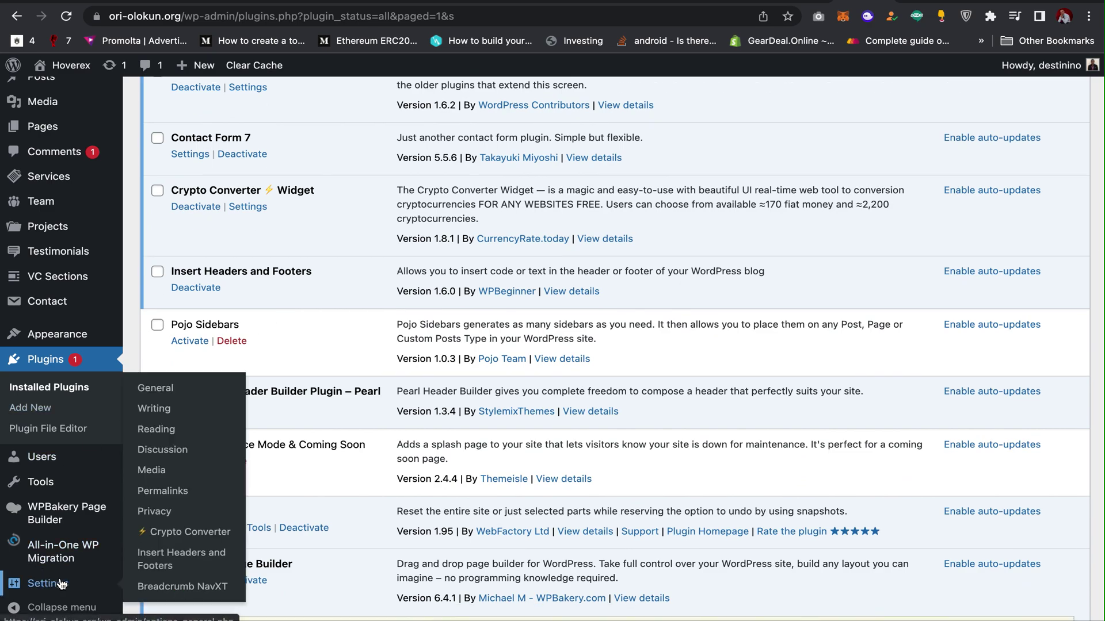
click(182, 564)
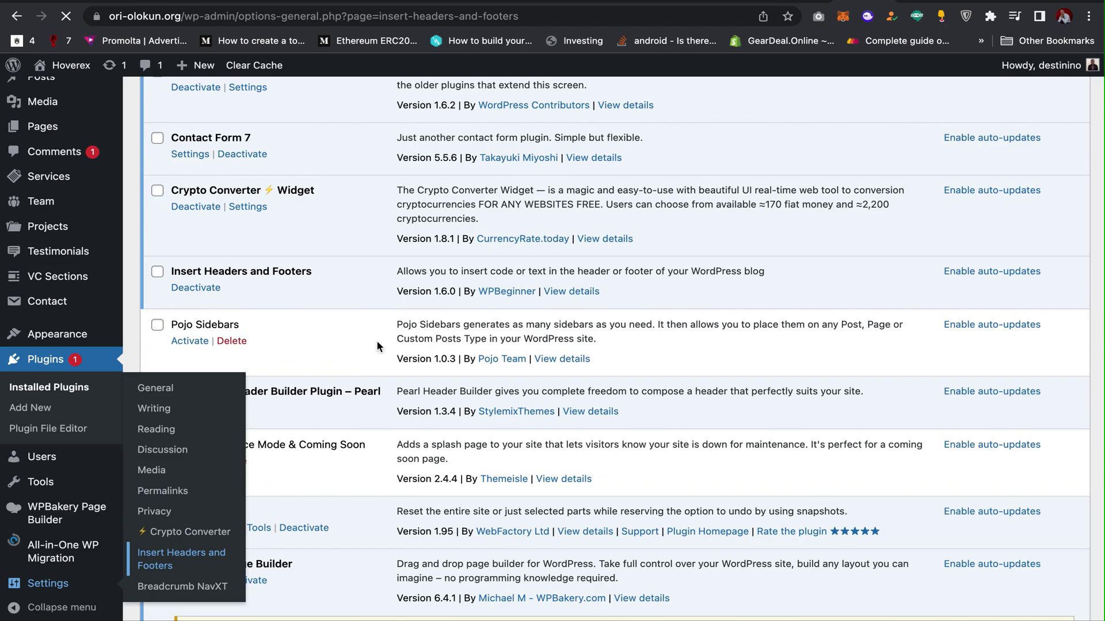
Step: Replace the existing script in Scripts in Body with the copied Flow XO widget script and save the plugin settings
scroll(662, 288, down, 2)
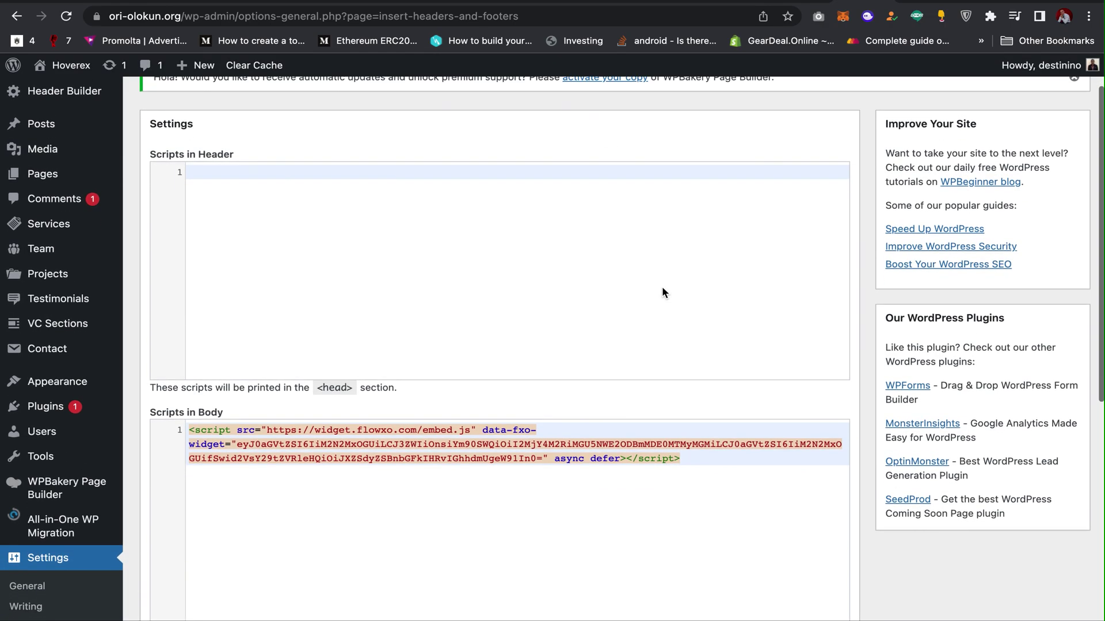
scroll(662, 292, down, 3)
double_click(613, 356)
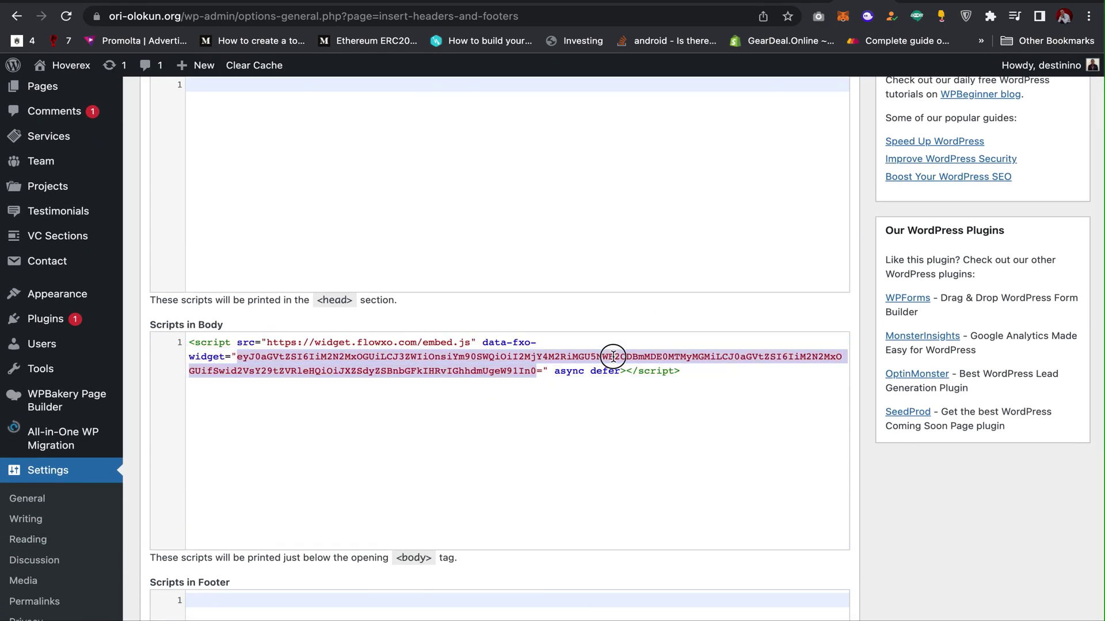
key(super+a)
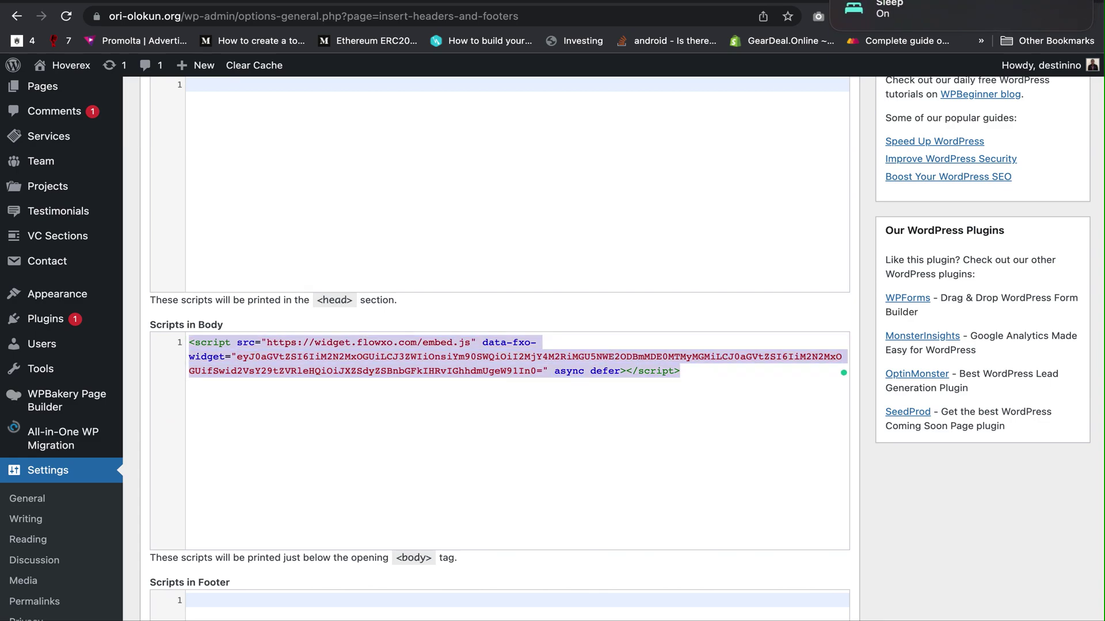
key(BackSpace)
key(super+v)
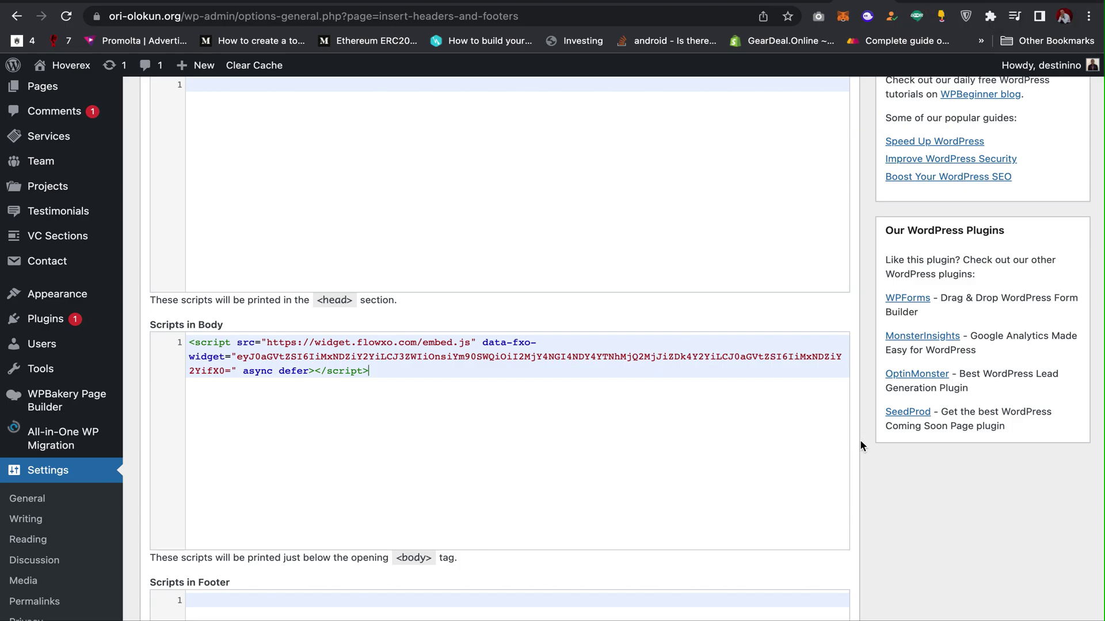
scroll(860, 440, down, 5)
click(174, 523)
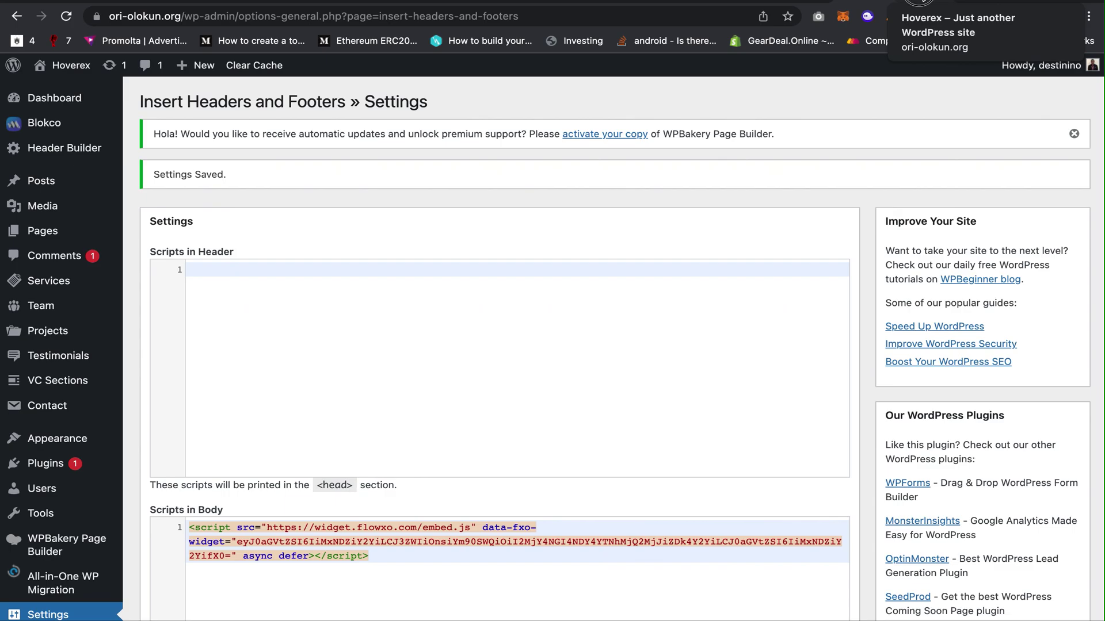
Step: Reload the ori-olokun.org front page and open the chat widget to check the bot on the live site
click(920, 2)
click(66, 16)
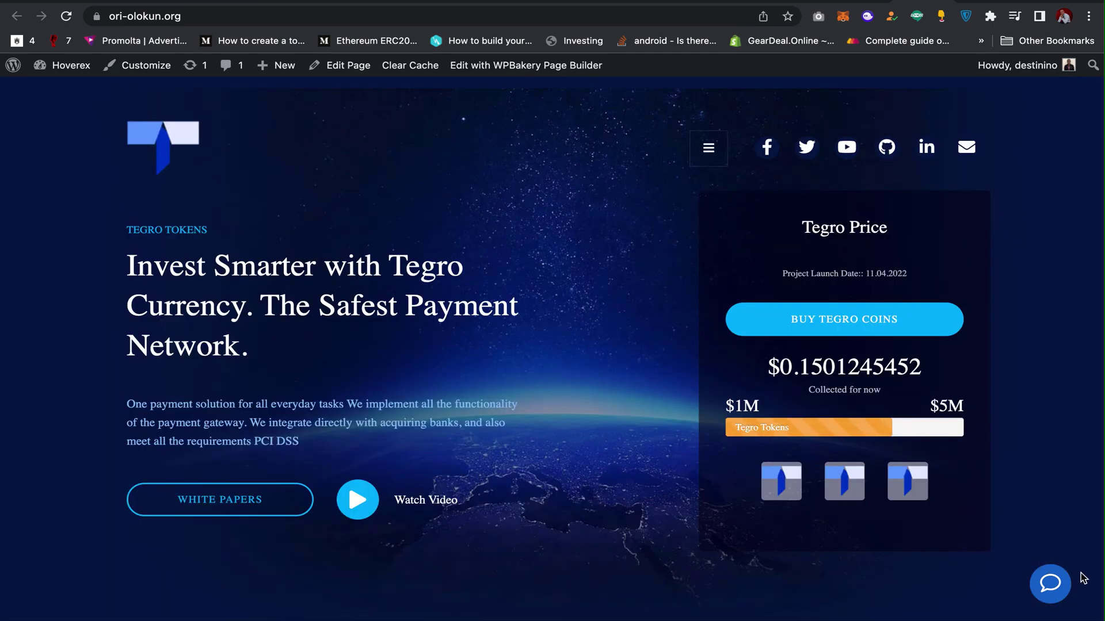
click(1051, 596)
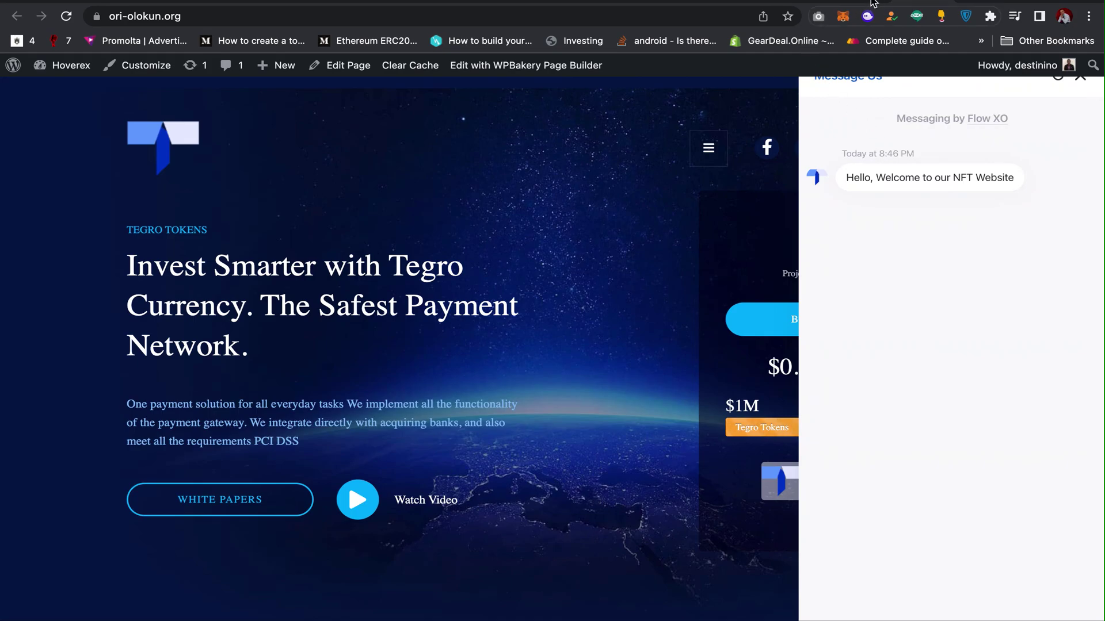
Step: Return to Flow XO, finish the Ori Olokun bot setup, and start a new flow up to the template choice
click(742, 1)
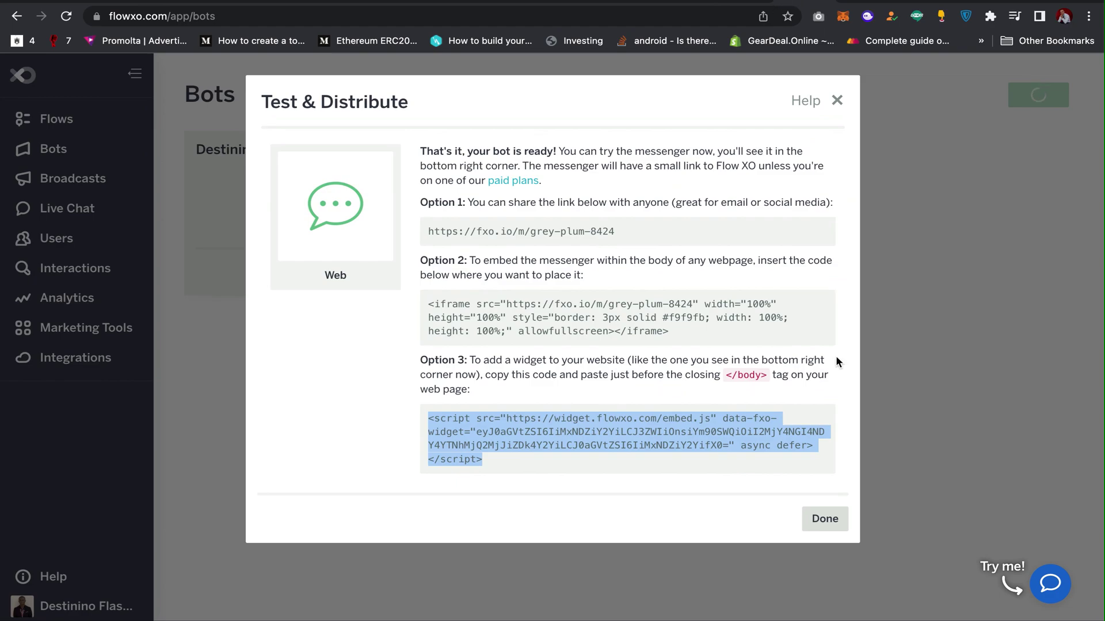
click(824, 520)
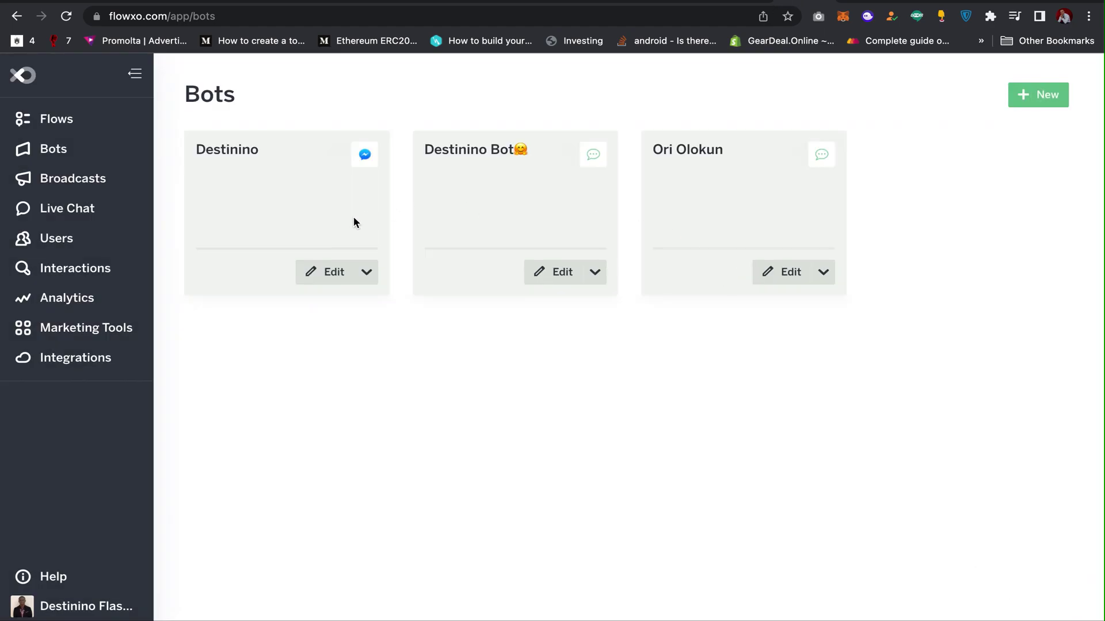
click(80, 121)
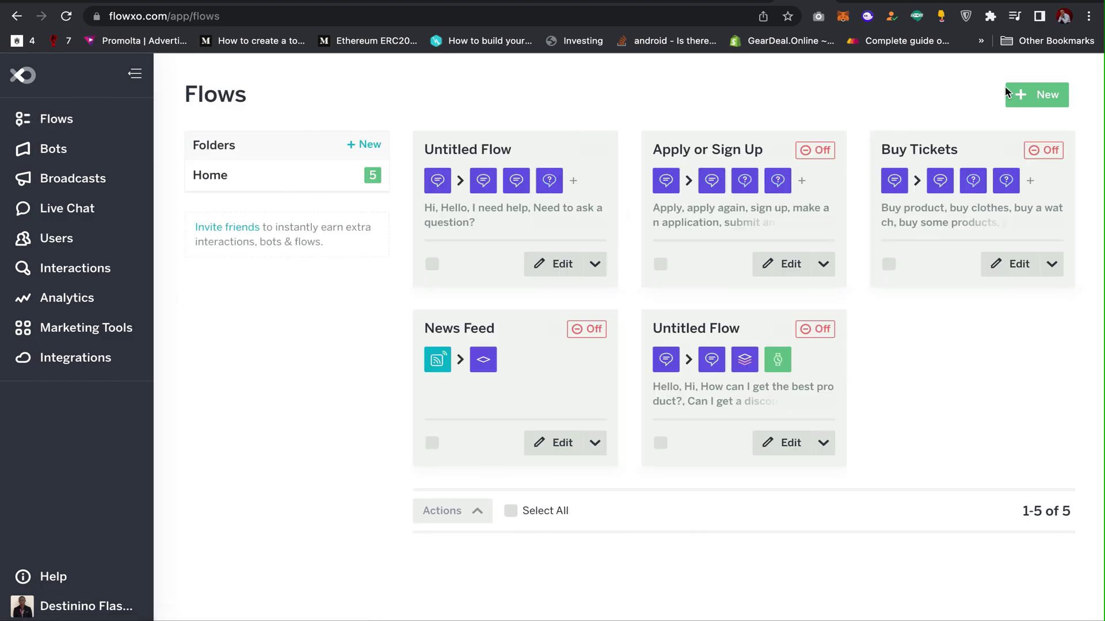
click(1010, 94)
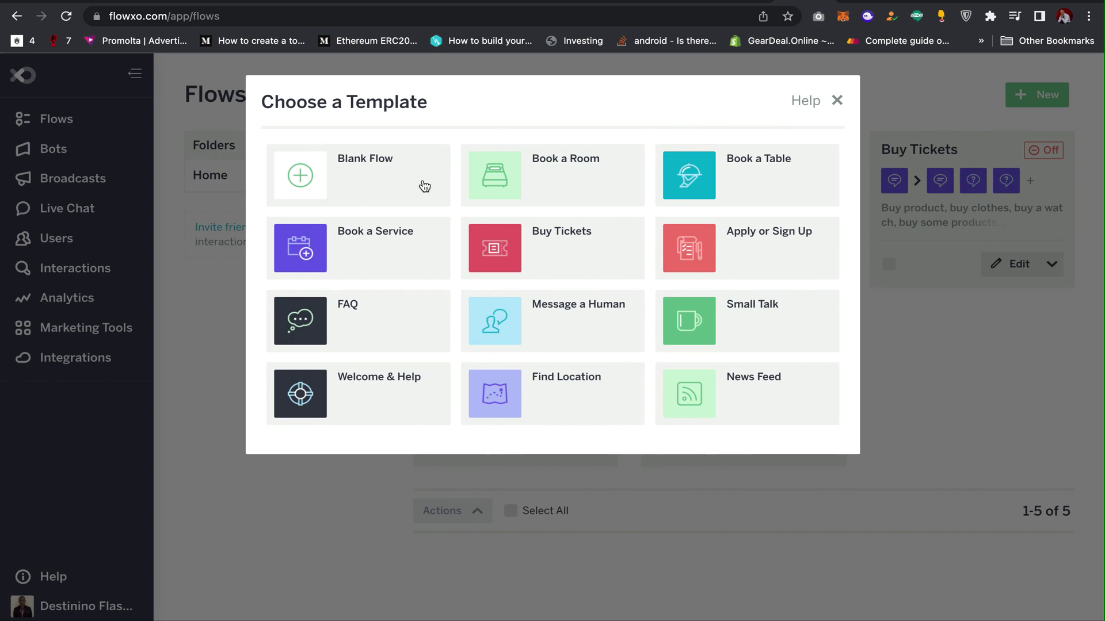
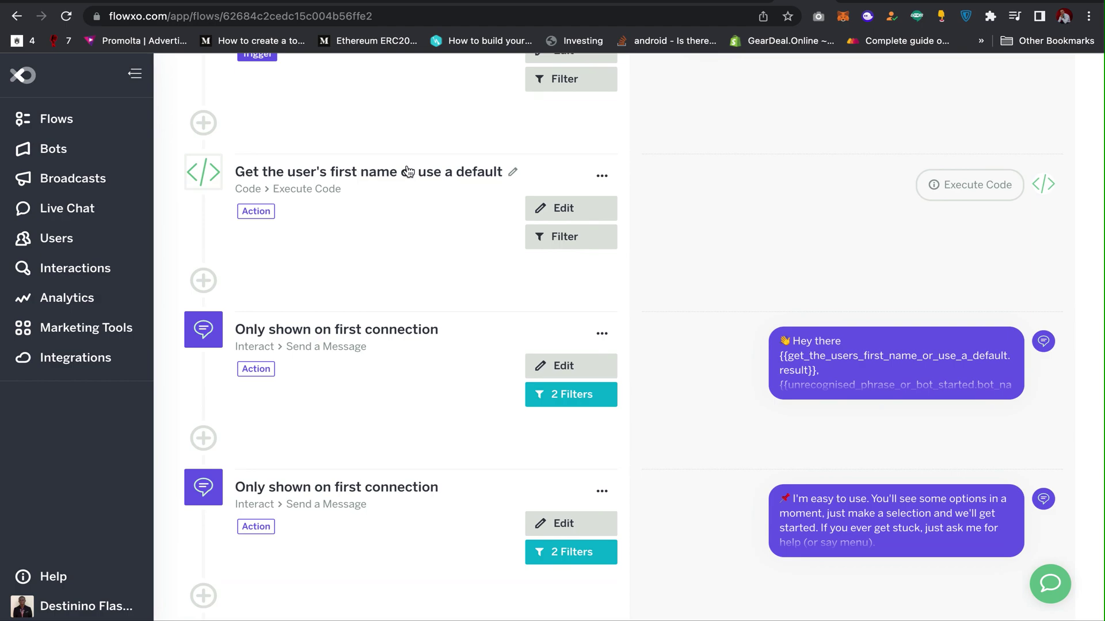
Step: Add a Send a Video action directly after the "Unrecognised phrase or bot started" trigger, keeping its default name
scroll(329, 140, up, 2)
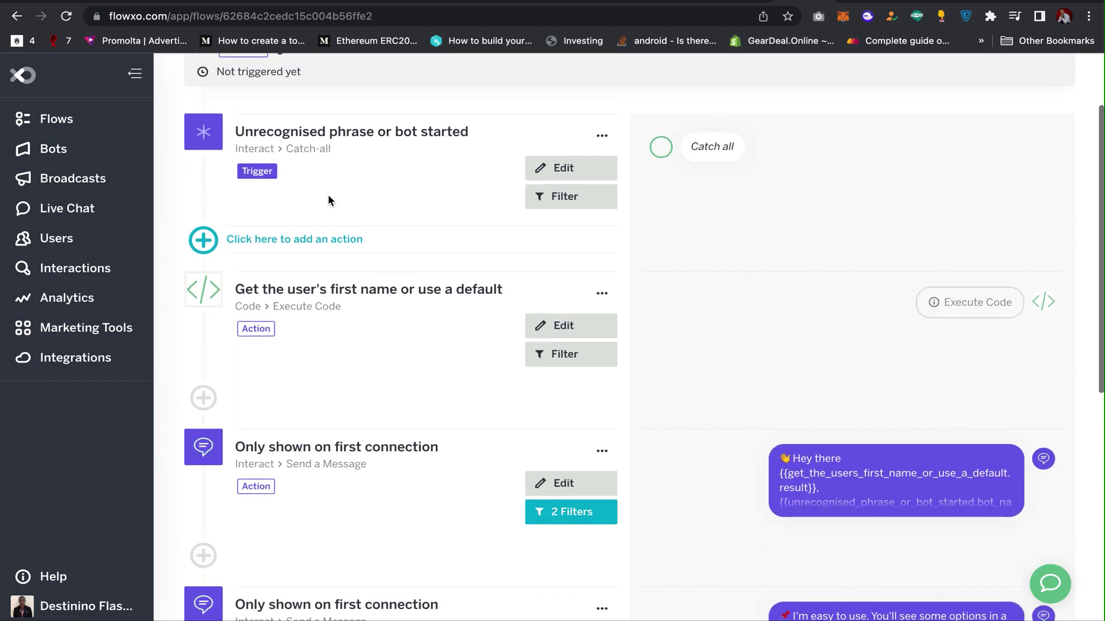
click(296, 239)
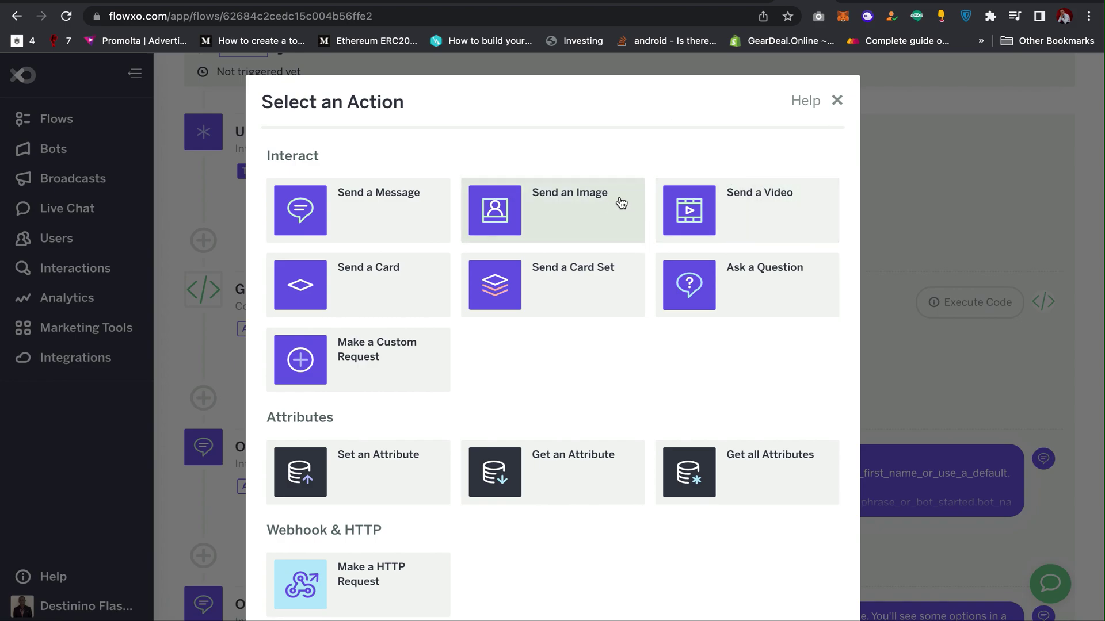
click(734, 200)
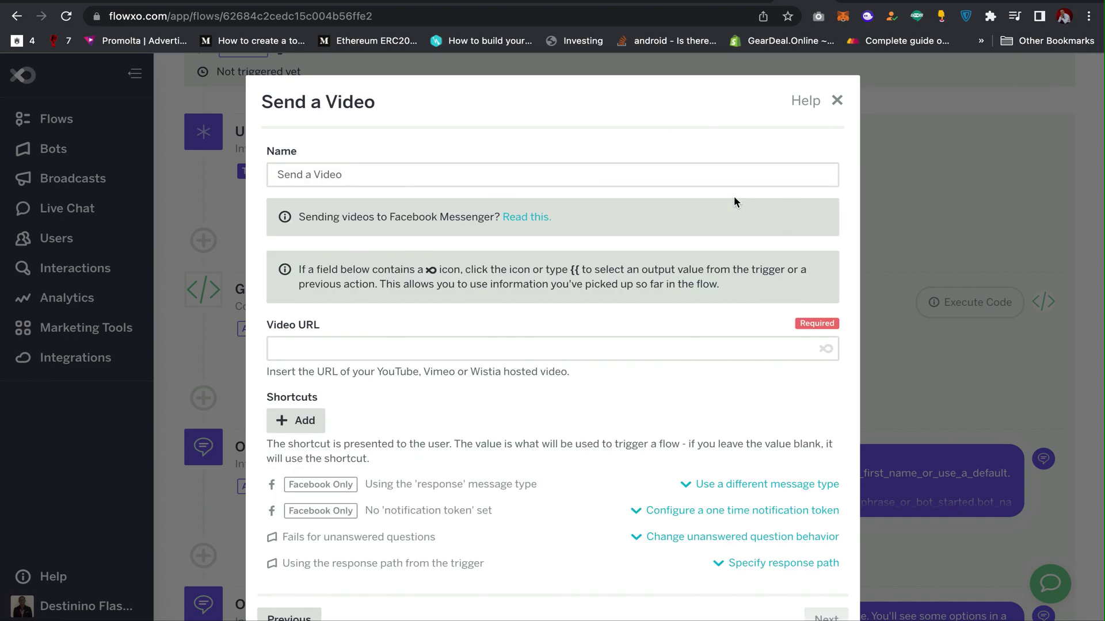
click(509, 174)
click(429, 351)
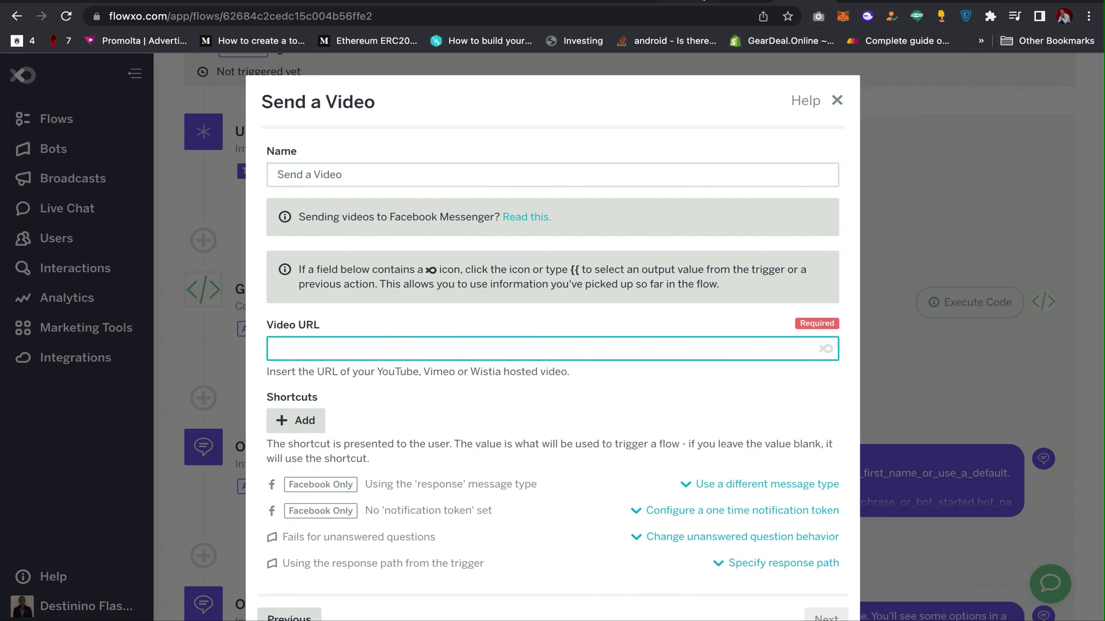
Step: Switch to the open YouTube video and copy its URL, youtube.com/watch?v=zLNWnU2dASg
click(617, 2)
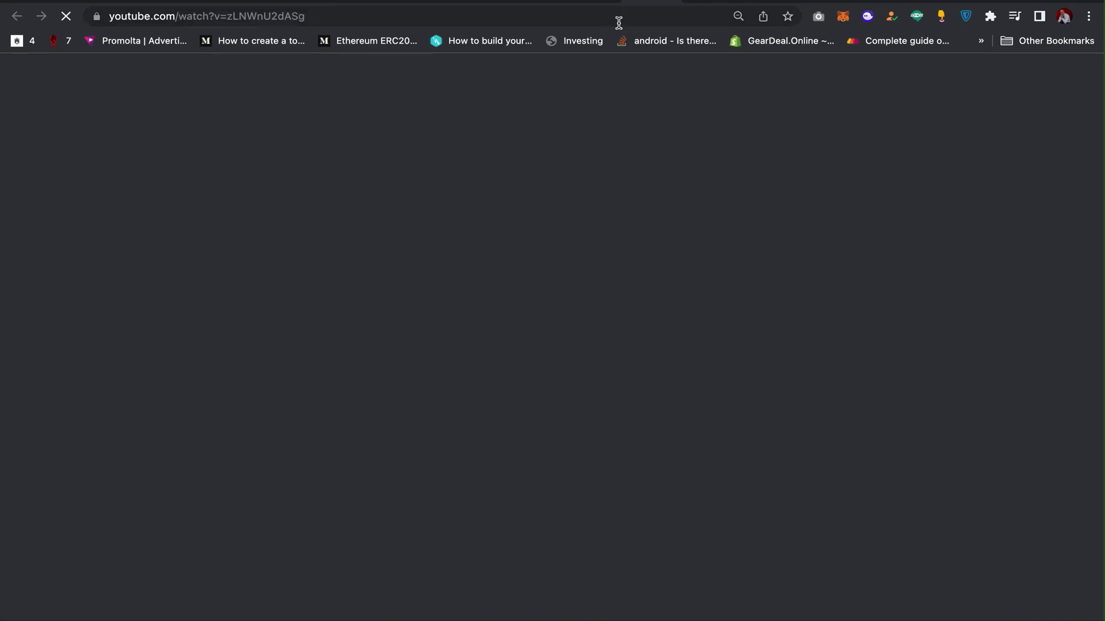
click(619, 17)
key(super+c)
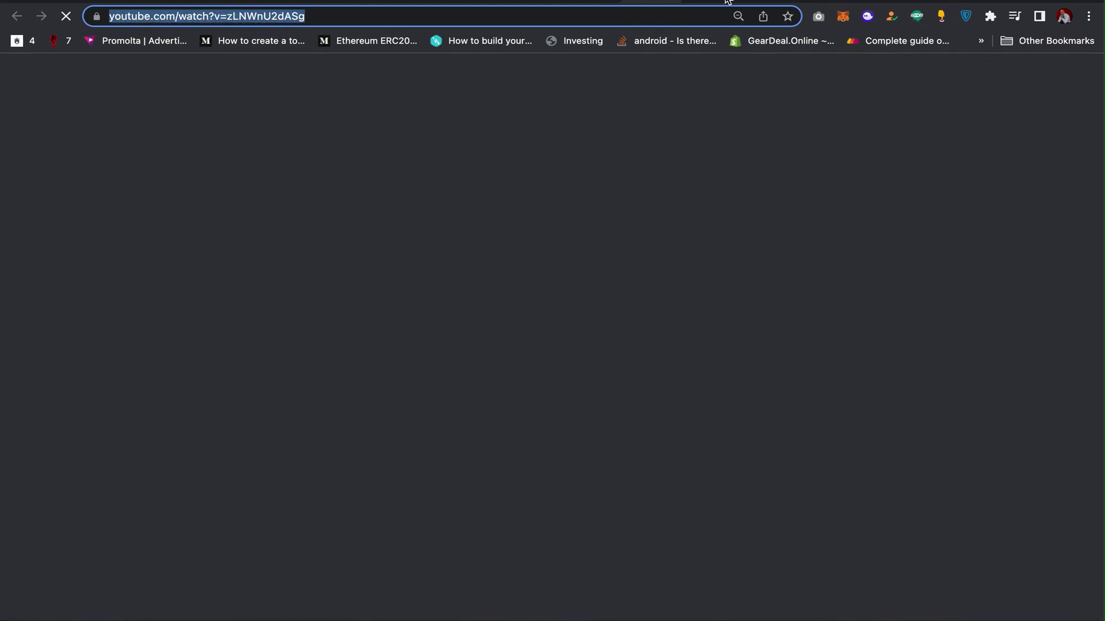
Step: Return to the Flow XO flow, set the Send a Video action's Video URL to the copied YouTube link, and save the action
click(748, 2)
click(872, 2)
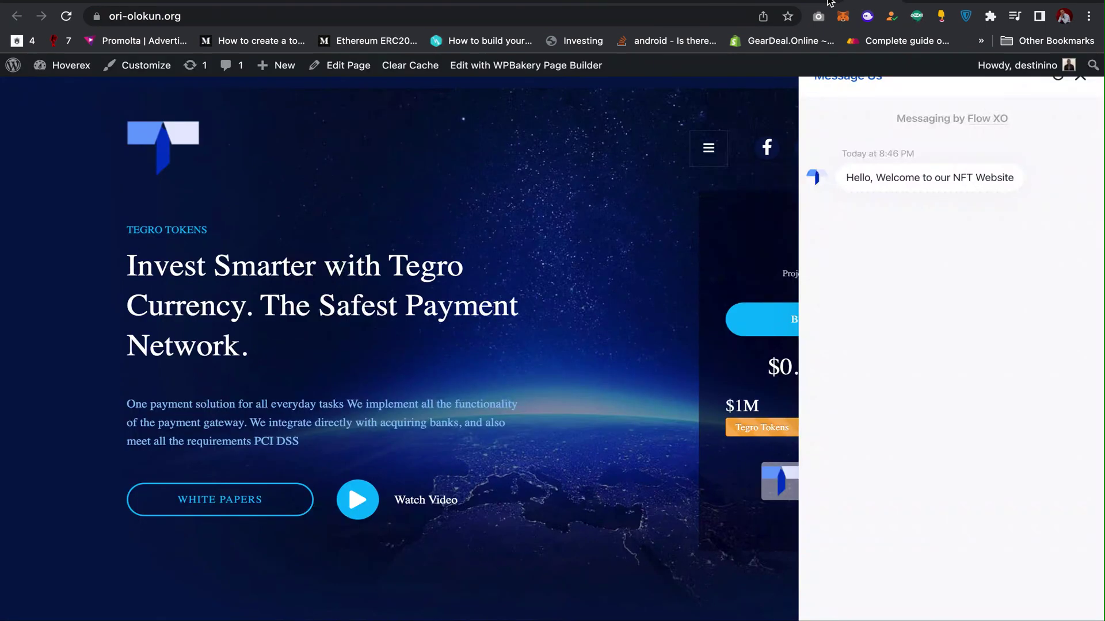
click(822, 3)
click(753, 3)
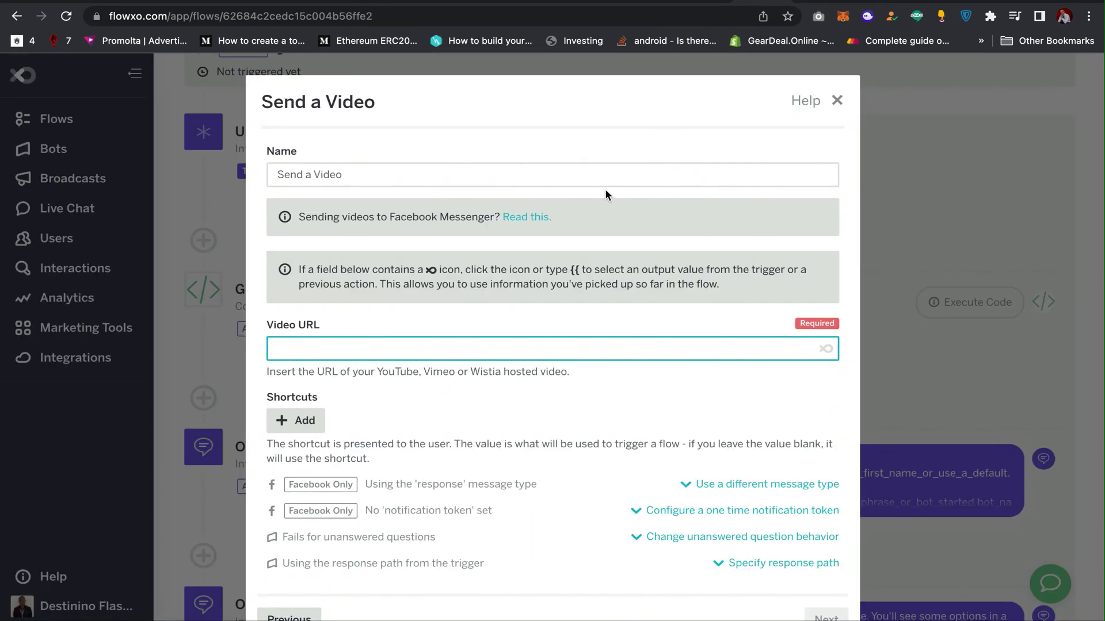
key(super+v)
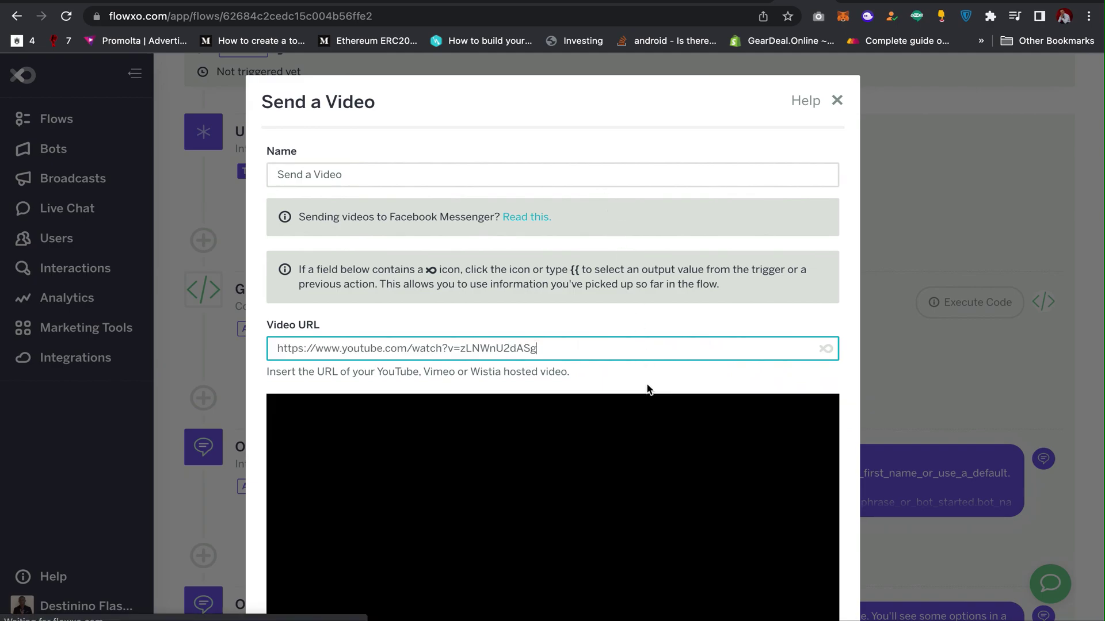
scroll(647, 385, down, 6)
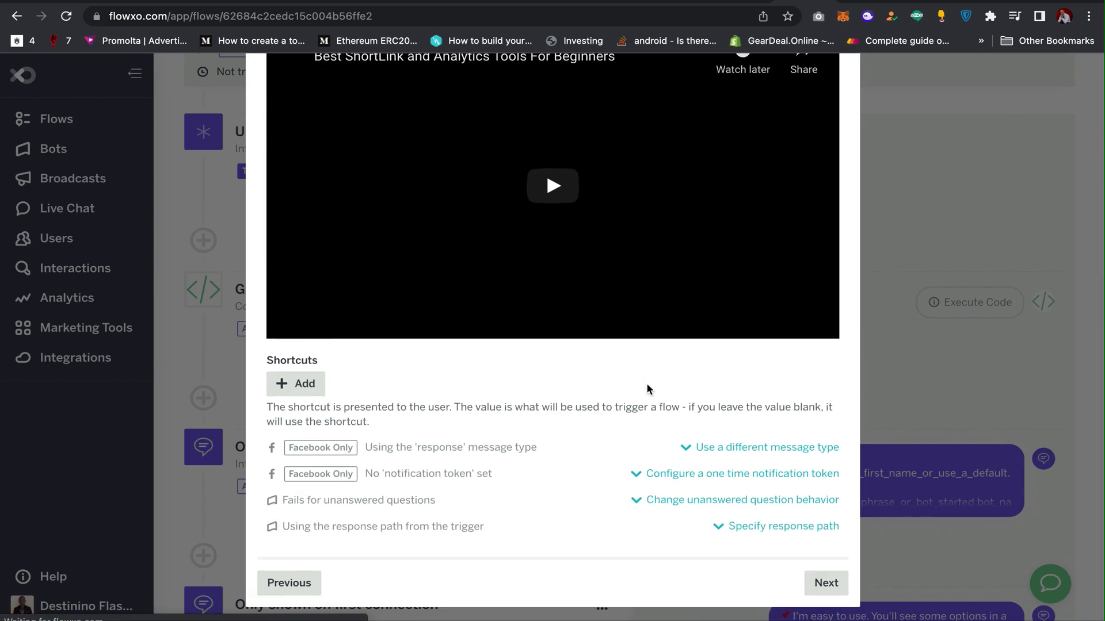
click(840, 584)
click(823, 305)
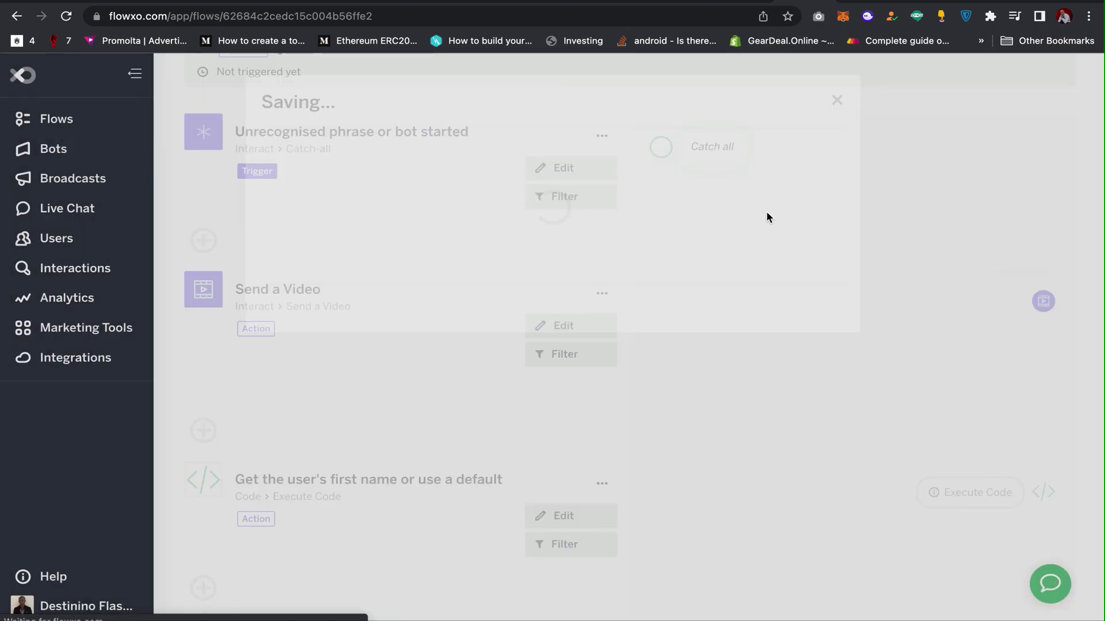
Step: Review the Welcome & Help flow's actions from Send a Video through to Show the bot's menu
scroll(554, 385, down, 4)
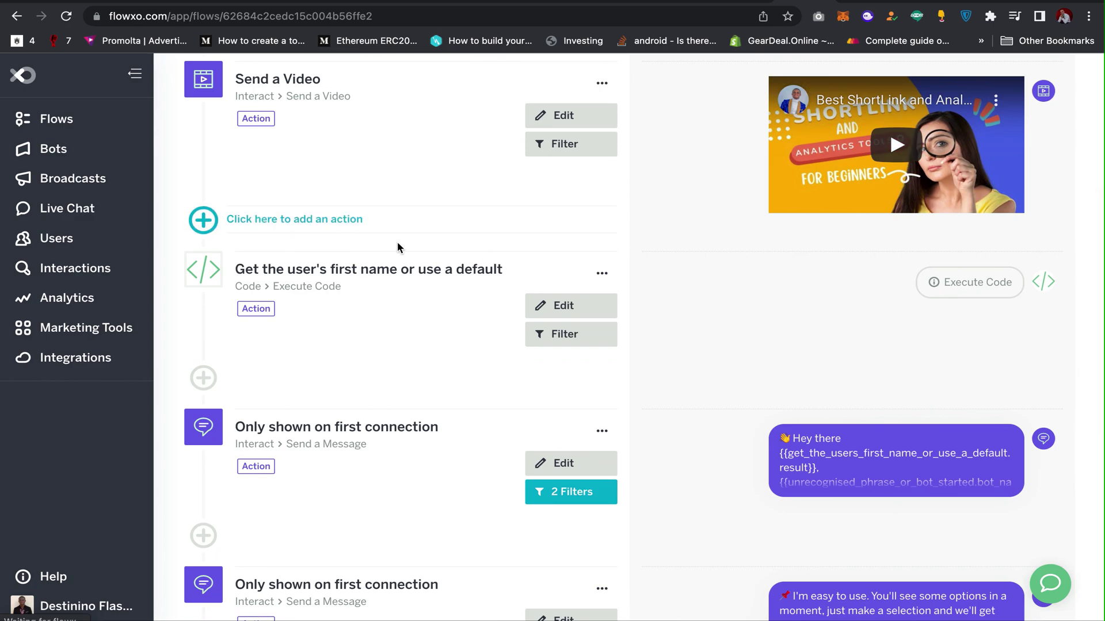
scroll(397, 242, down, 4)
scroll(398, 247, down, 1)
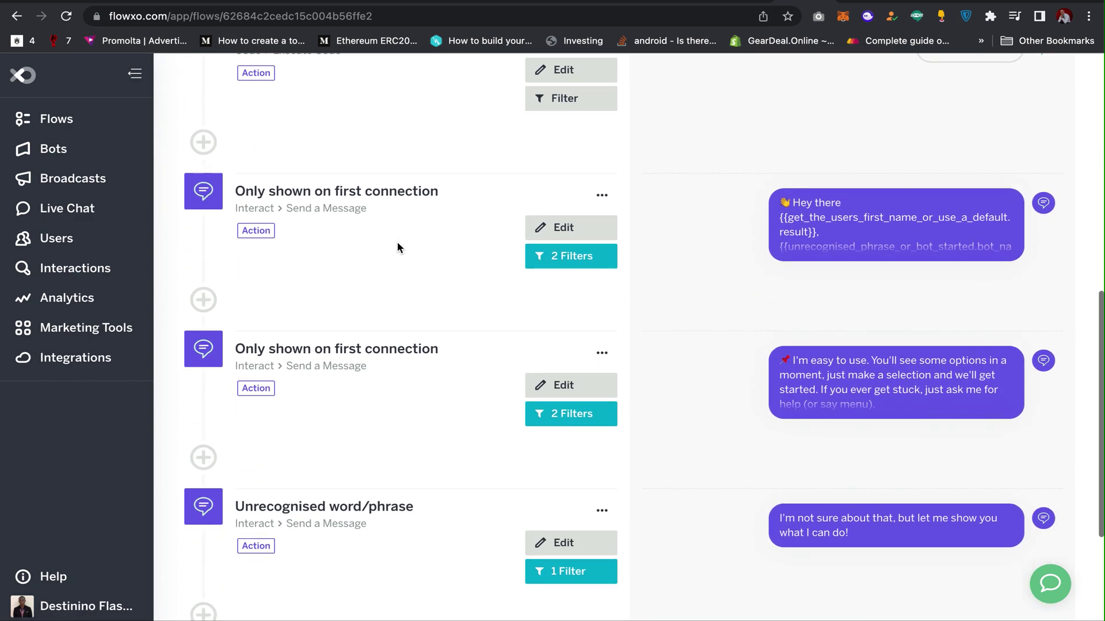
scroll(326, 208, up, 1)
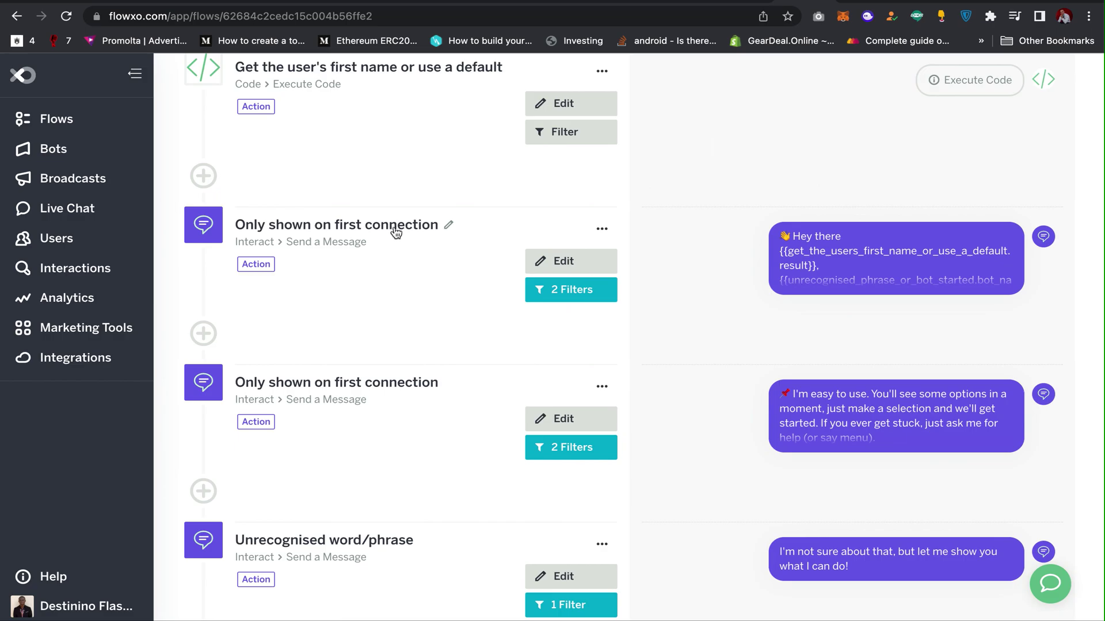
scroll(414, 236, down, 3)
scroll(386, 352, down, 2)
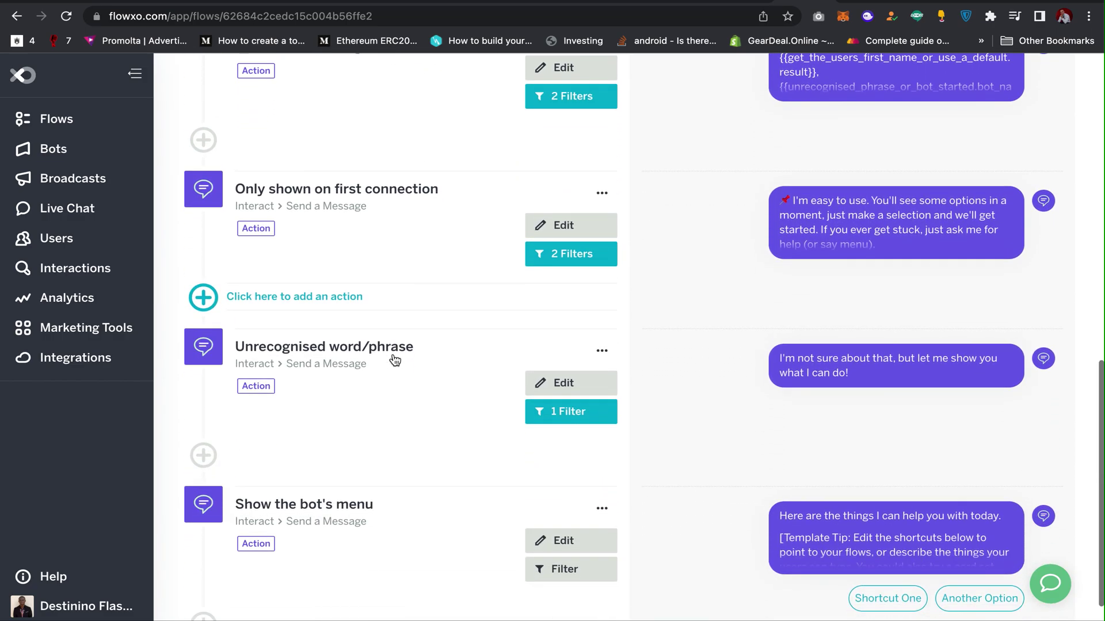
scroll(411, 386, up, 8)
scroll(411, 386, up, 6)
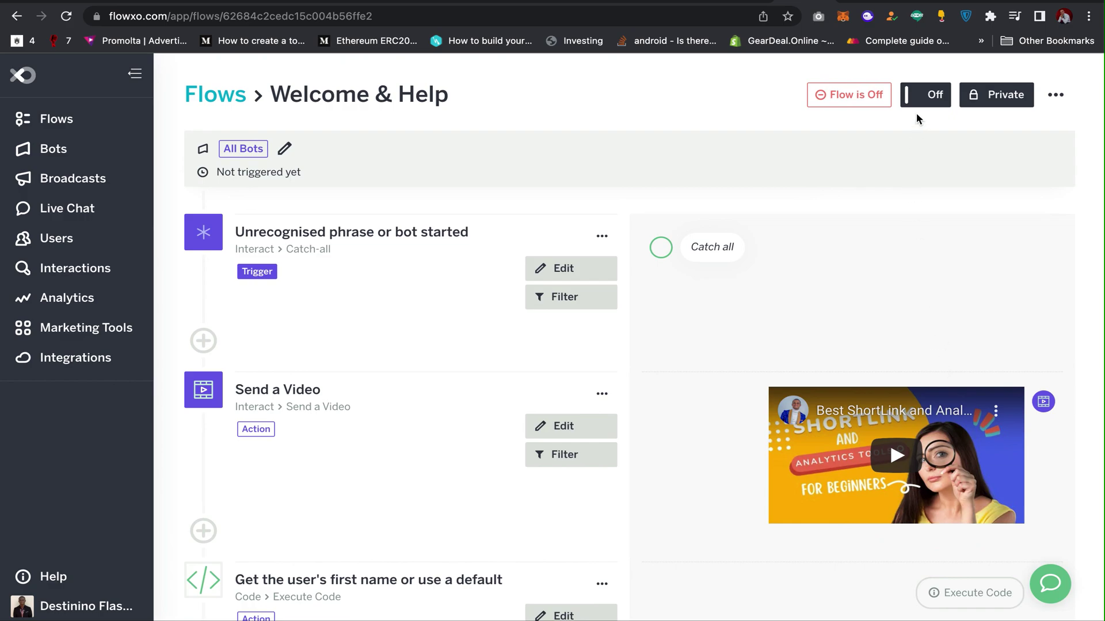
Step: Turn on the Welcome & Help flow, connect it specifically to the Ori Olokun bot, and save the connection
click(925, 99)
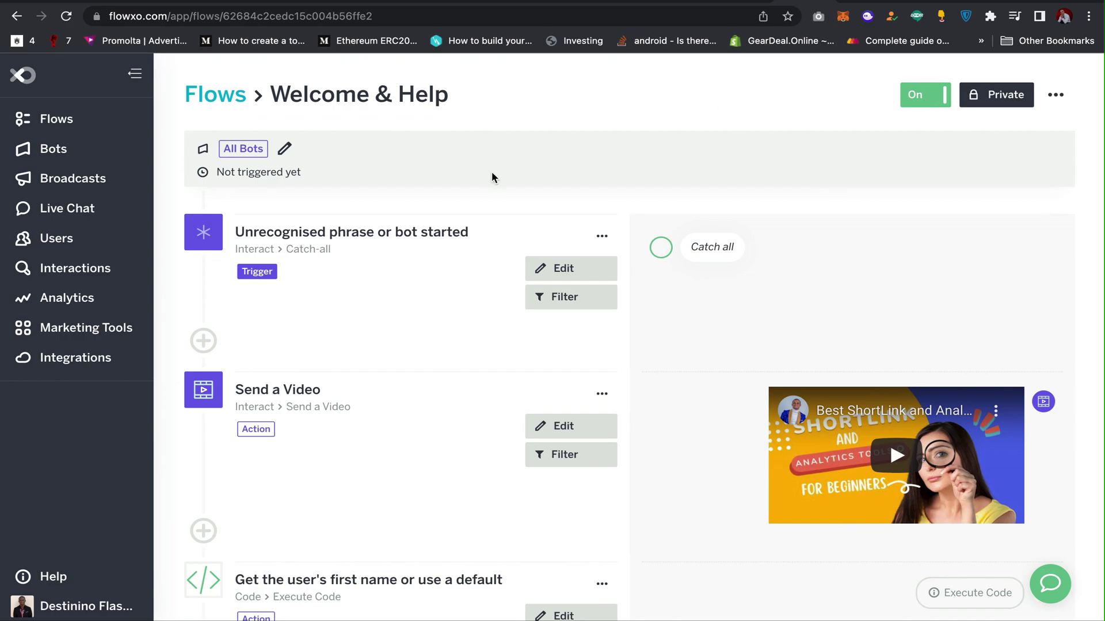
click(284, 149)
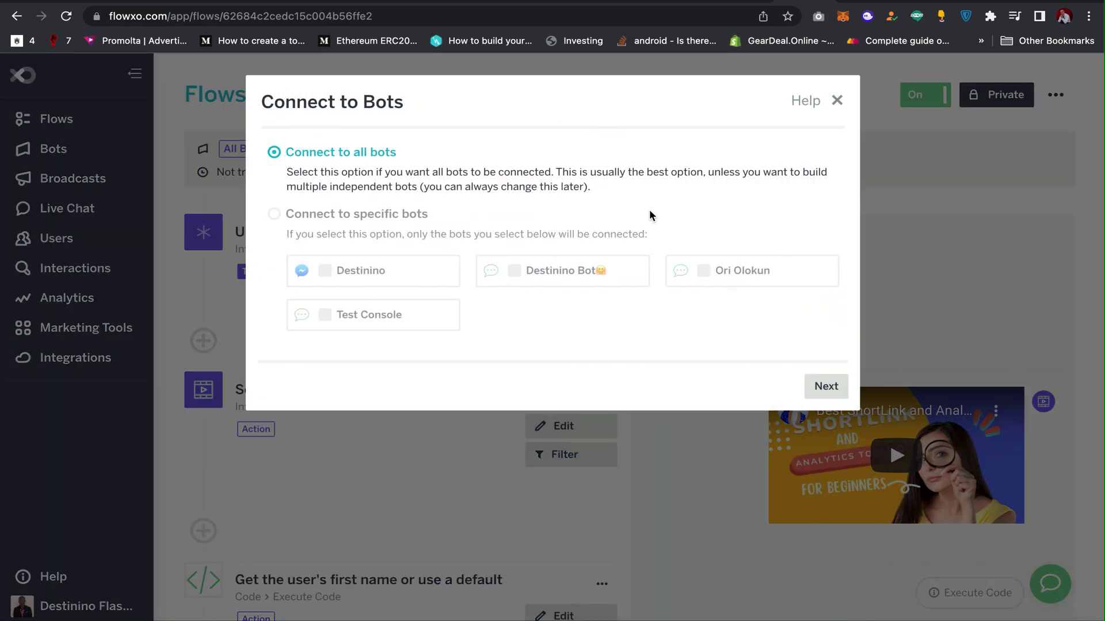
click(299, 218)
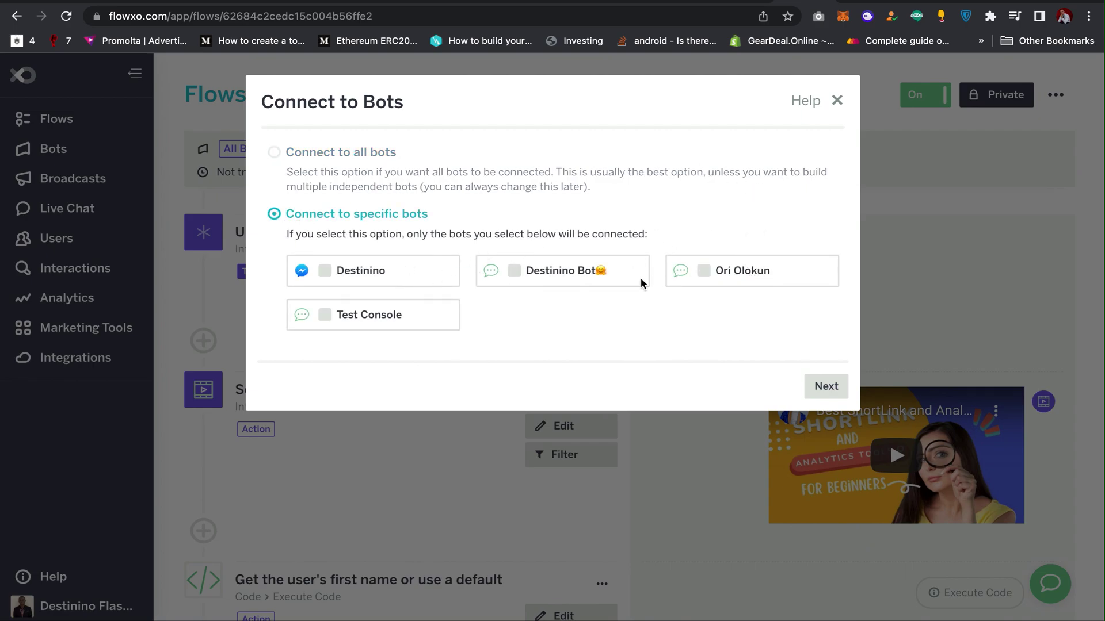
click(704, 274)
click(706, 275)
click(826, 386)
click(826, 309)
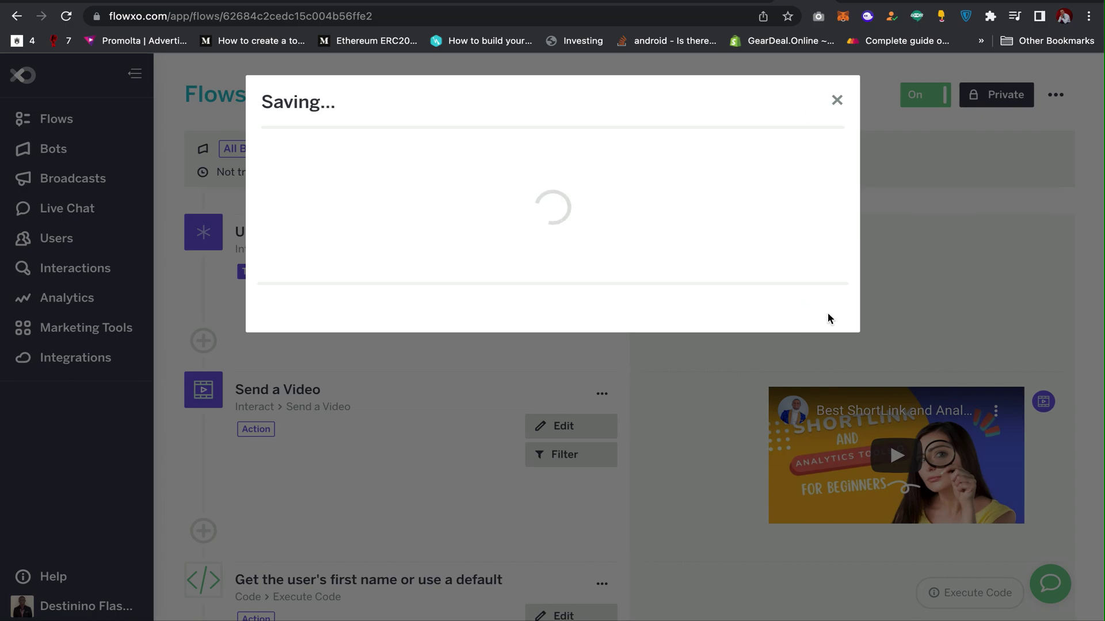